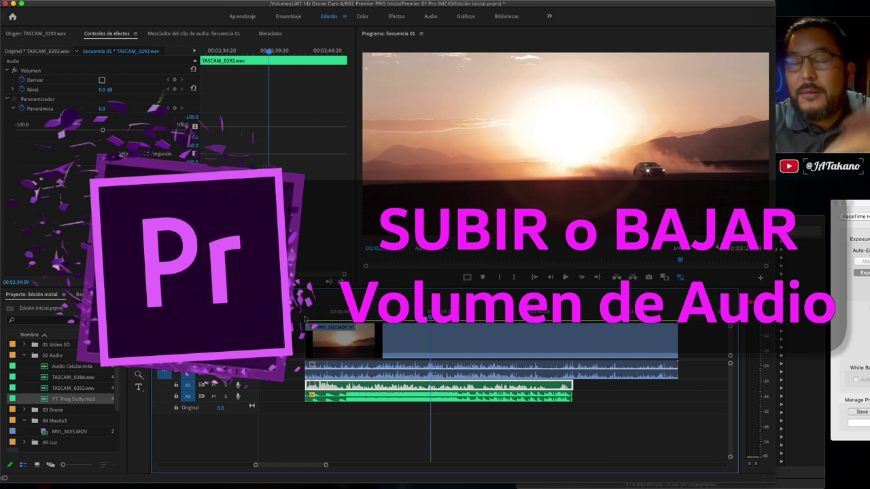
Step: Put the playhead at the start of MVI_3435.MOV and select the linked clip
{"action": "left_click", "coordinate": [304, 318]}
{"action": "left_click", "coordinate": [324, 376]}
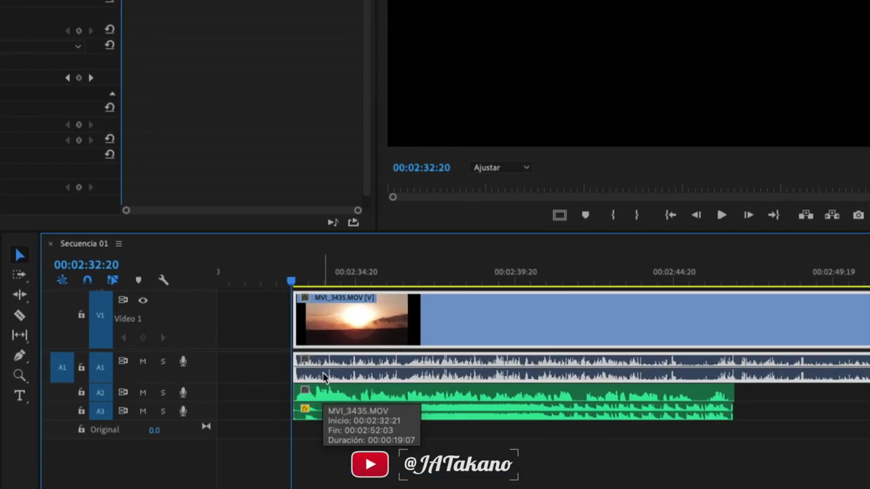
Step: Scrub the opening, select the A2 clip, and play briefly from 00:02:33:20
{"action": "left_click_drag", "start_coordinate": [316, 282], "coordinate": [337, 282]}
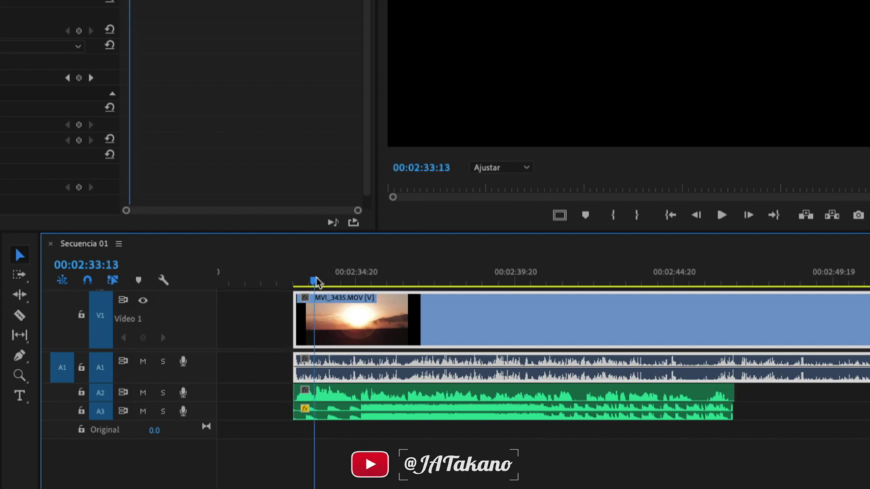
{"action": "left_click", "coordinate": [328, 396]}
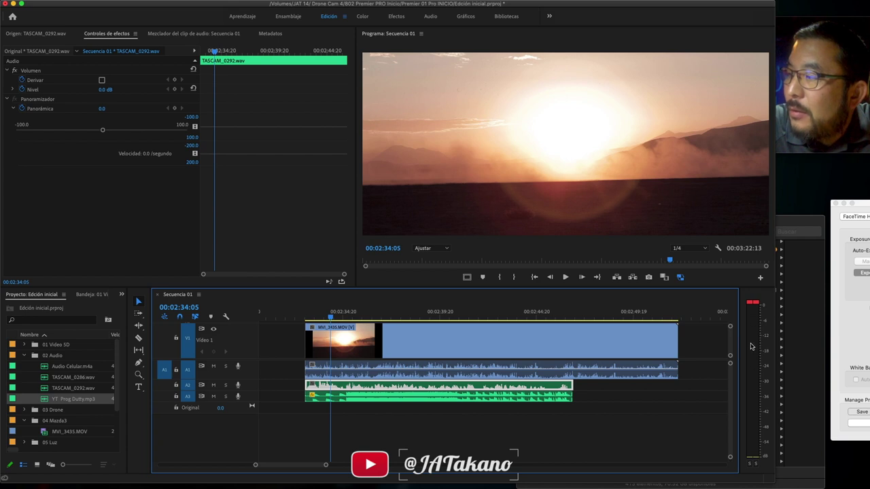
{"action": "left_click", "coordinate": [323, 317]}
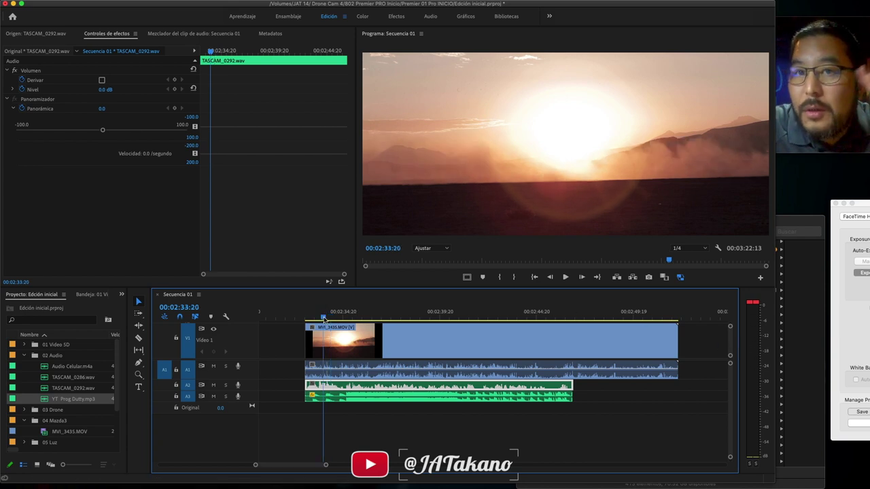
{"action": "key", "text": "space"}
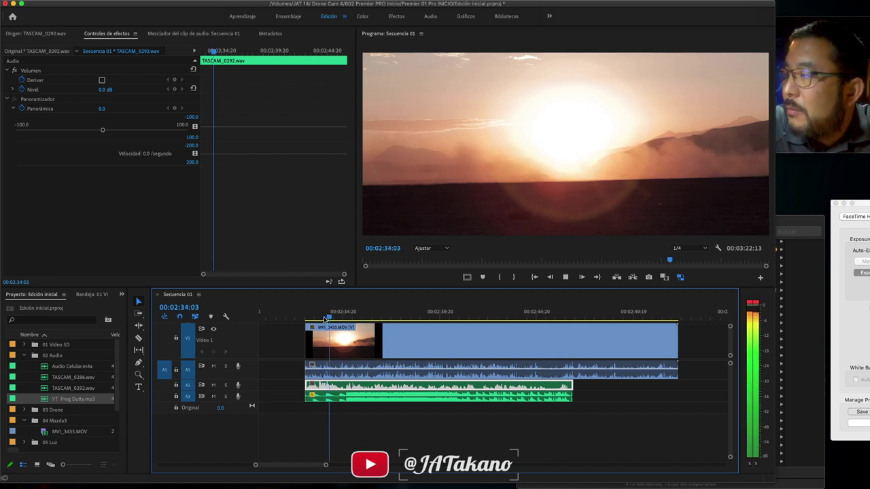
{"action": "key", "text": "space"}
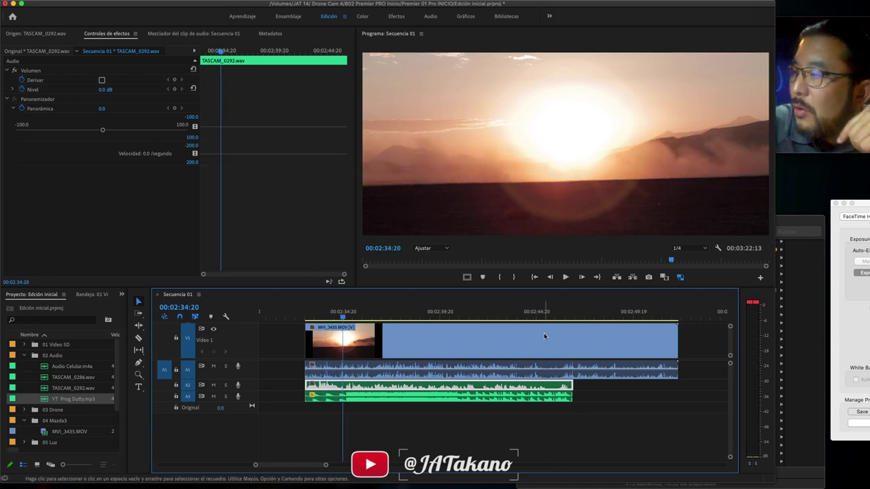
{"action": "mouse_move", "coordinate": [364, 2]}
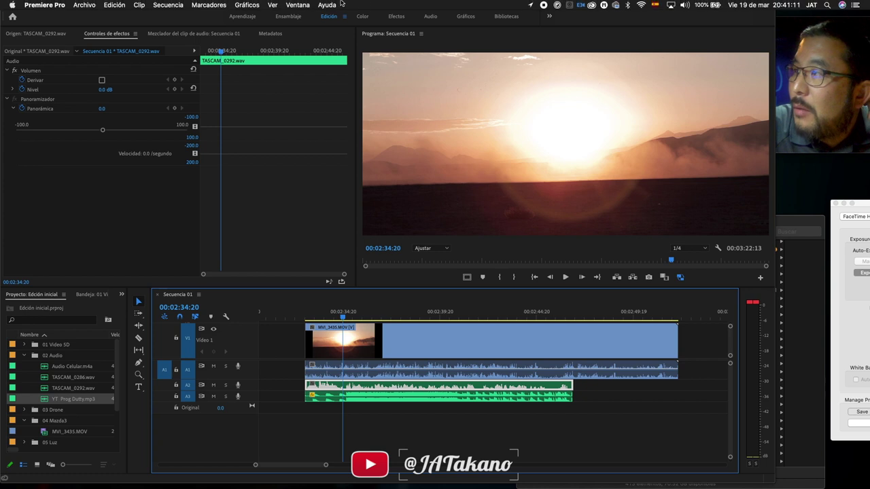
{"action": "left_click", "coordinate": [298, 6]}
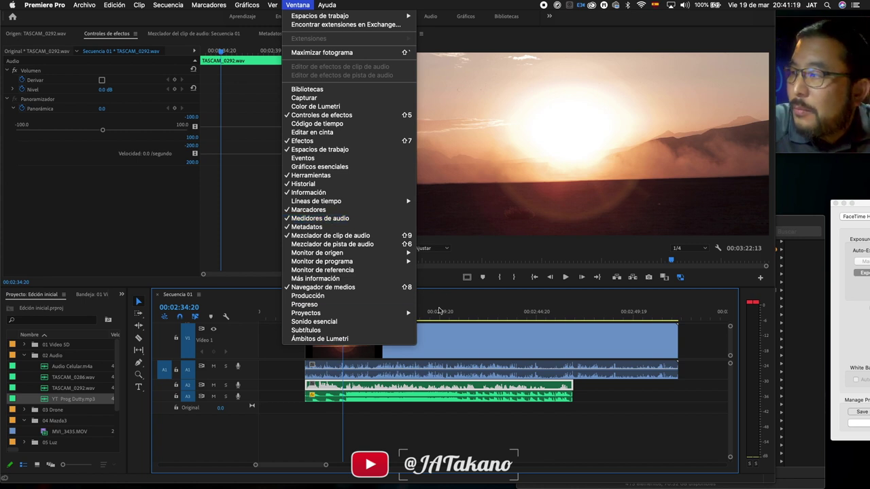
{"action": "left_click", "coordinate": [436, 282]}
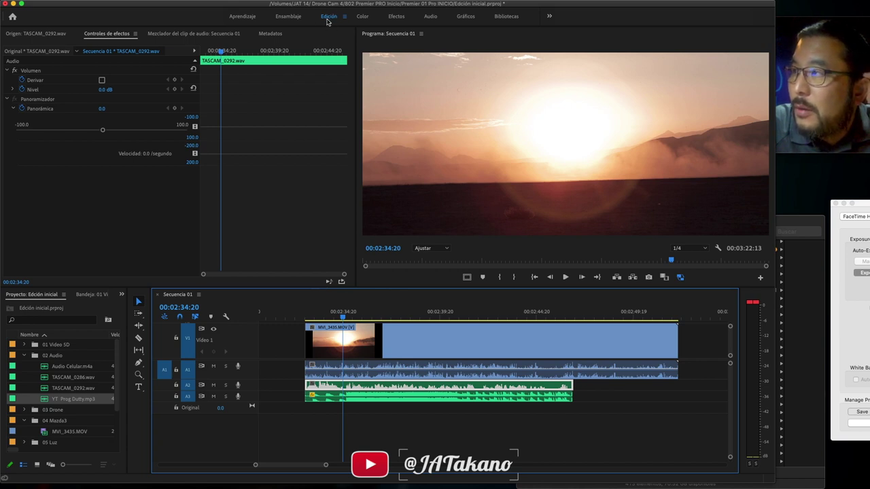
{"action": "left_click", "coordinate": [312, 318]}
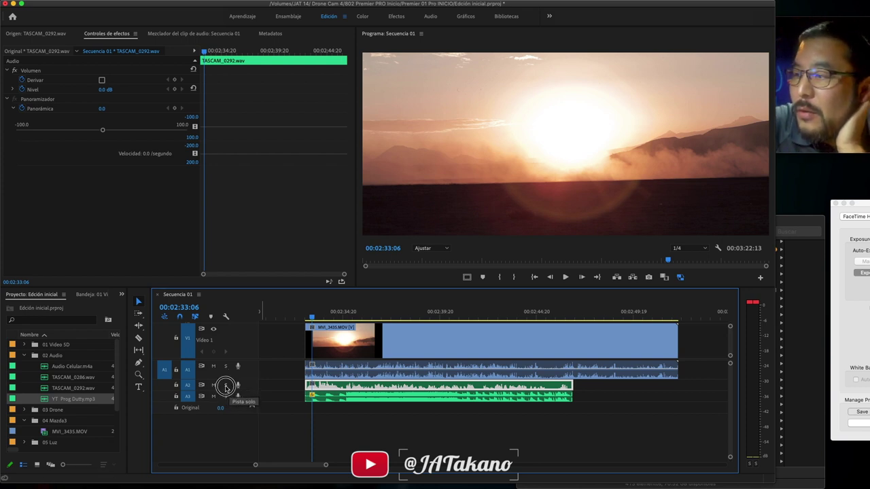
Step: Solo track A2 and play it alone from 00:02:32:23
{"action": "left_click", "coordinate": [227, 386]}
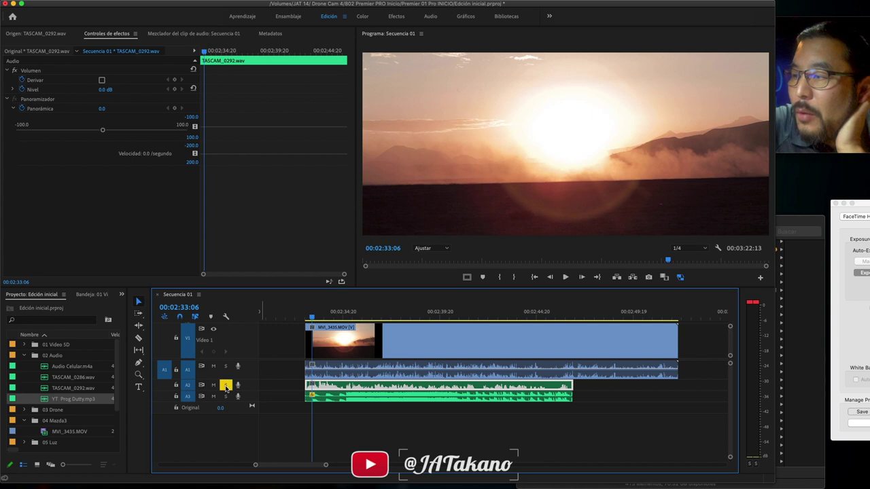
{"action": "left_click", "coordinate": [307, 317]}
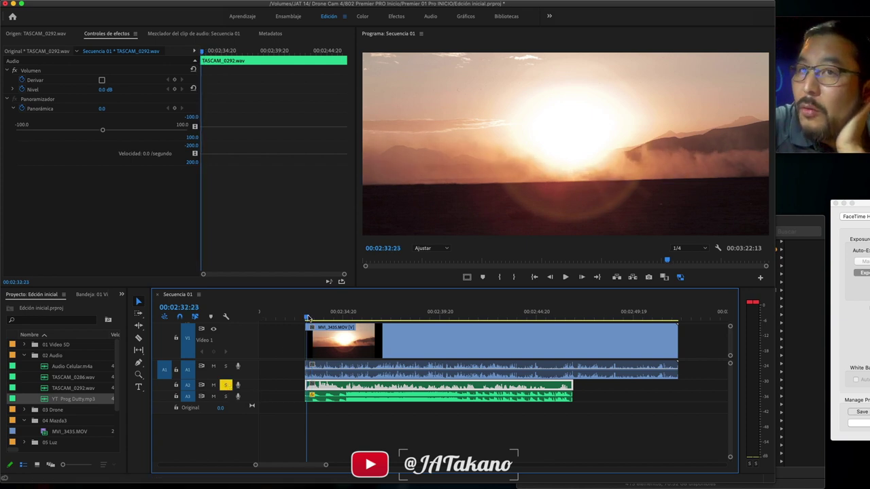
{"action": "key", "text": "space"}
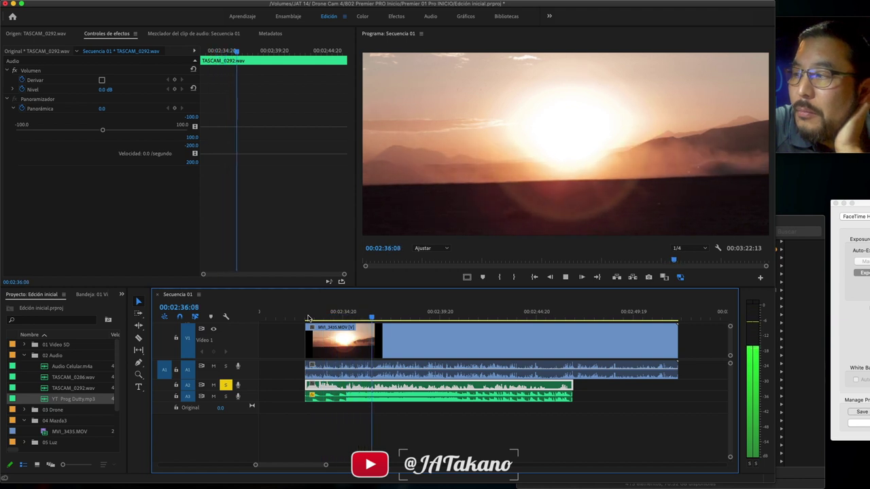
{"action": "key", "text": "space"}
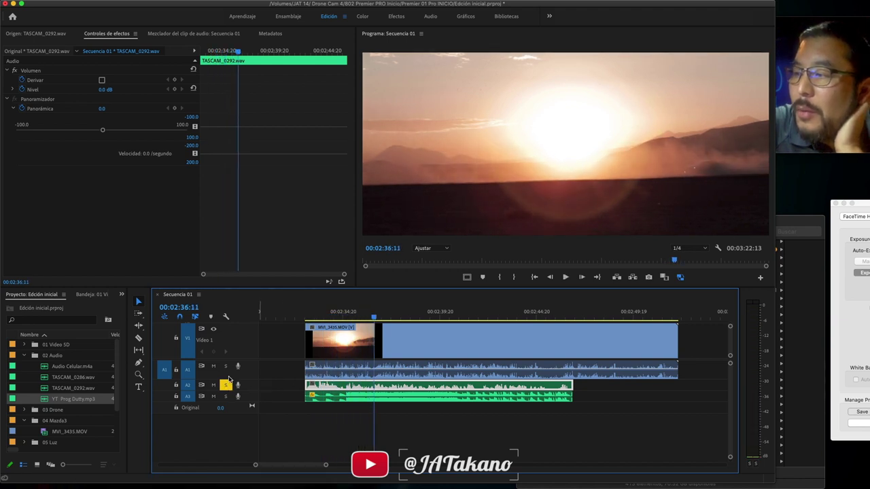
Step: Switch the solo from A2 to A1 and play A1 alone from 00:02:33:01
{"action": "left_click", "coordinate": [226, 367]}
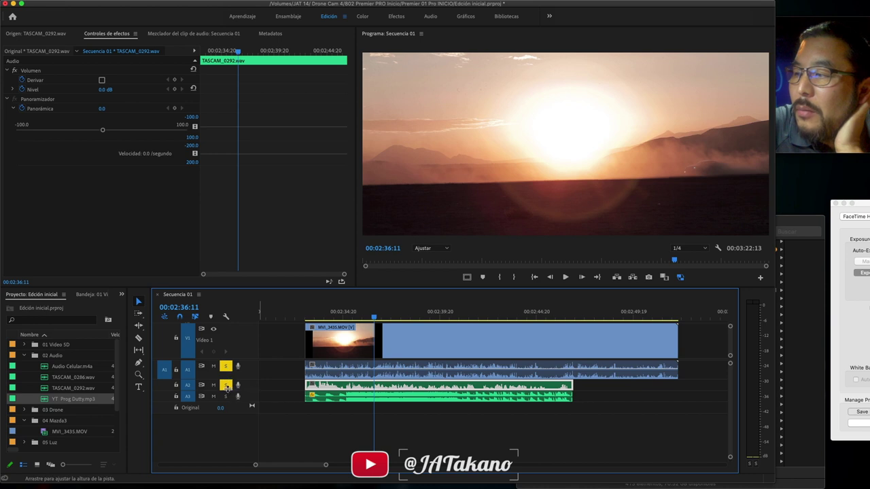
{"action": "left_click", "coordinate": [227, 385]}
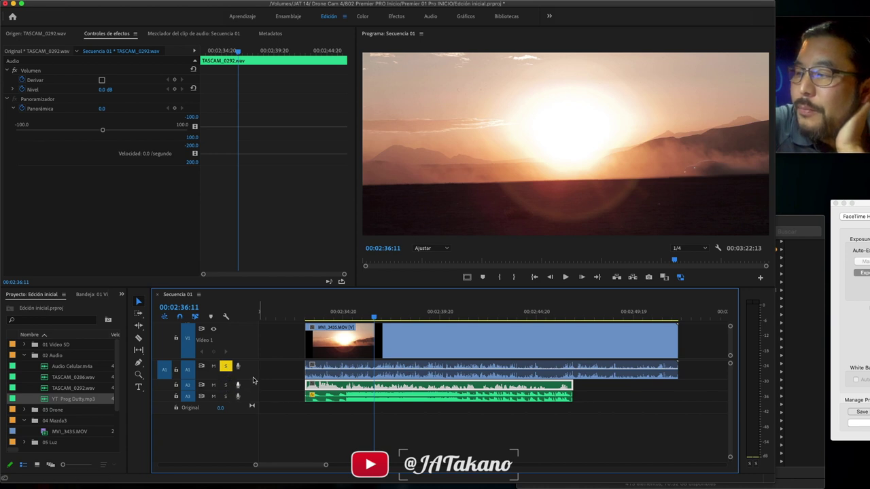
{"action": "left_click", "coordinate": [307, 316]}
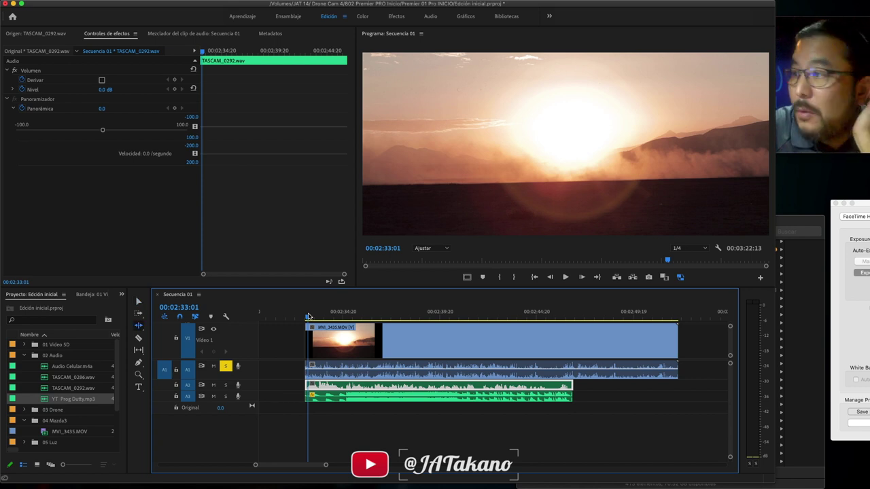
{"action": "key", "text": "space"}
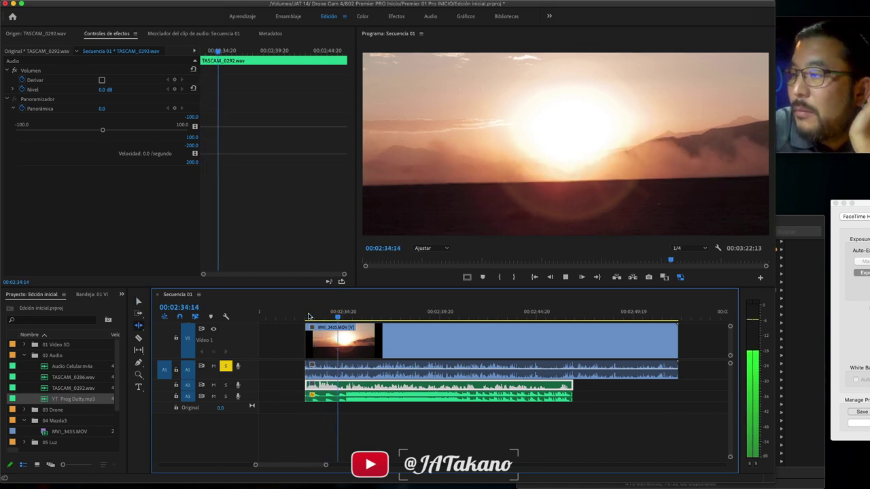
{"action": "key", "text": "space"}
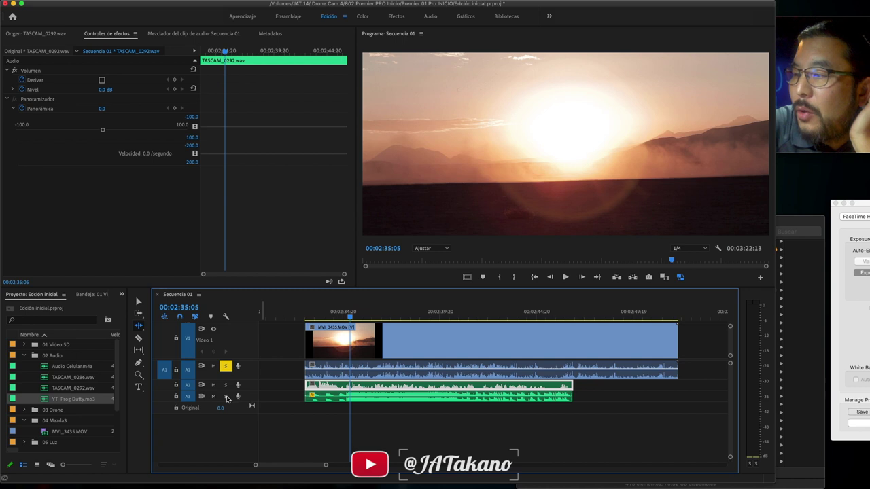
Step: Solo A3 with A1, play both near 00:02:34:11, then un-solo A1
{"action": "left_click", "coordinate": [226, 397]}
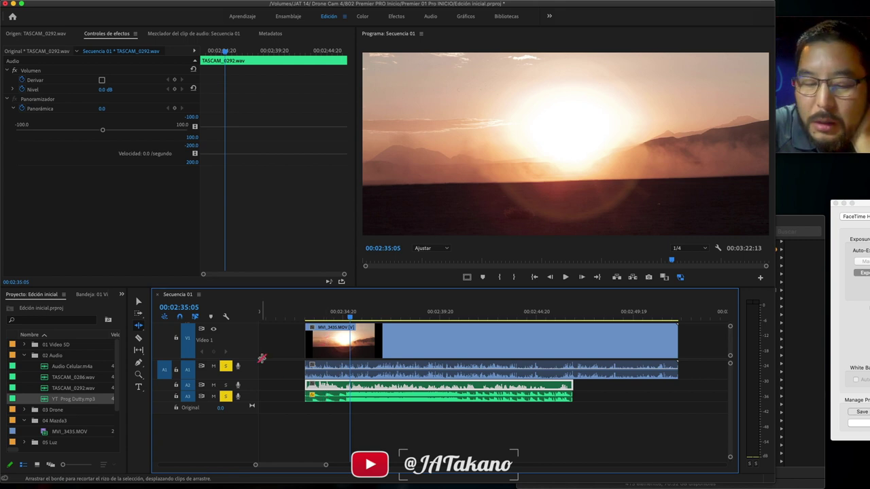
{"action": "left_click", "coordinate": [318, 318]}
{"action": "key", "text": "space"}
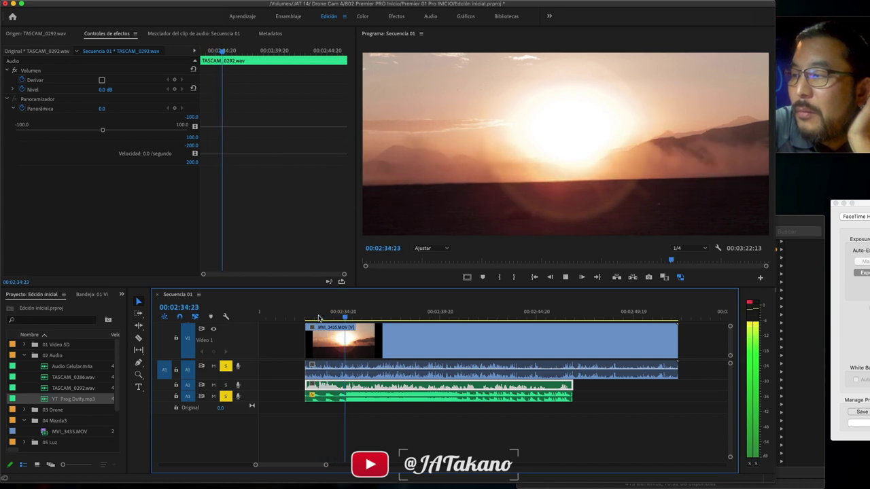
{"action": "key", "text": "space"}
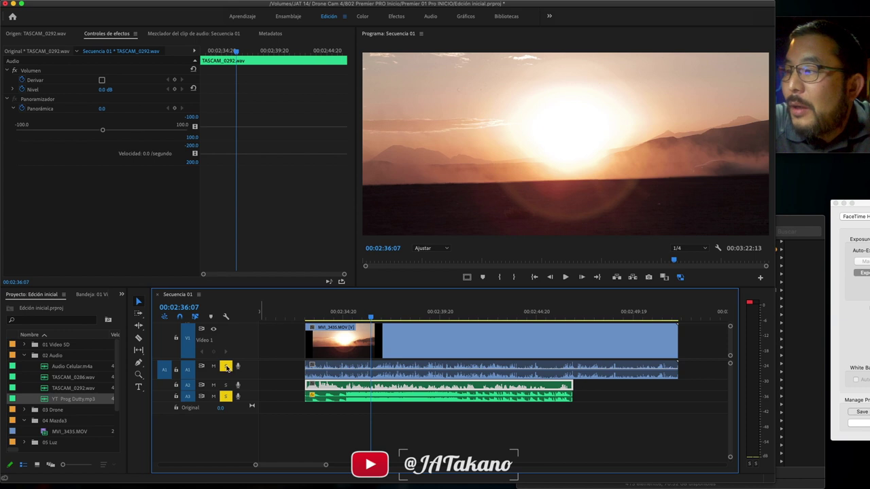
{"action": "left_click", "coordinate": [227, 367]}
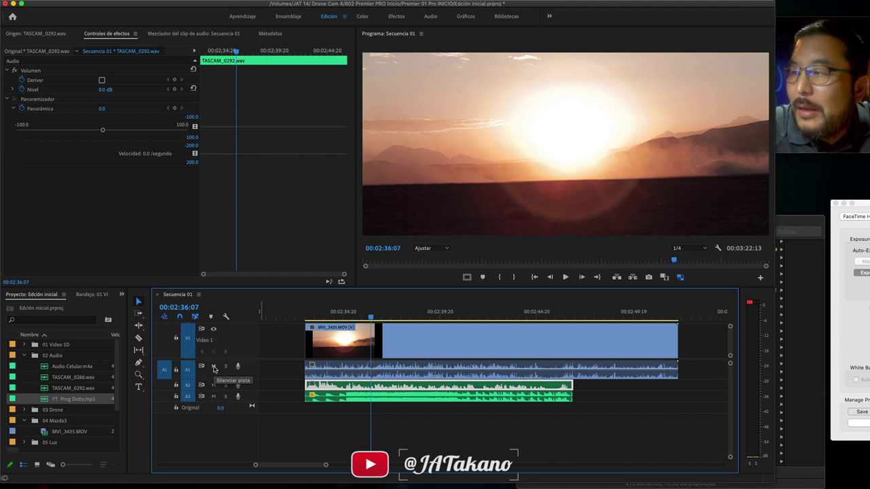
Step: Play from about 00:02:33 with A1 muted, then unmute track A1
{"action": "left_click", "coordinate": [314, 318]}
{"action": "key", "text": "space"}
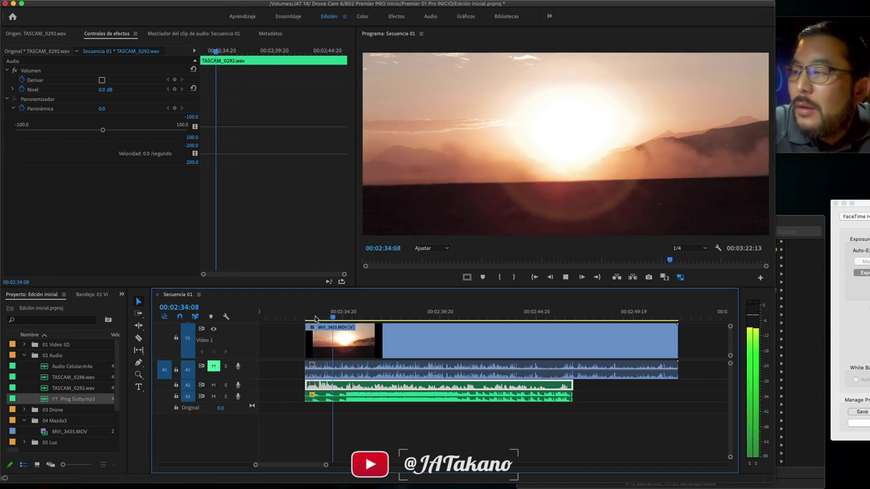
{"action": "key", "text": "space"}
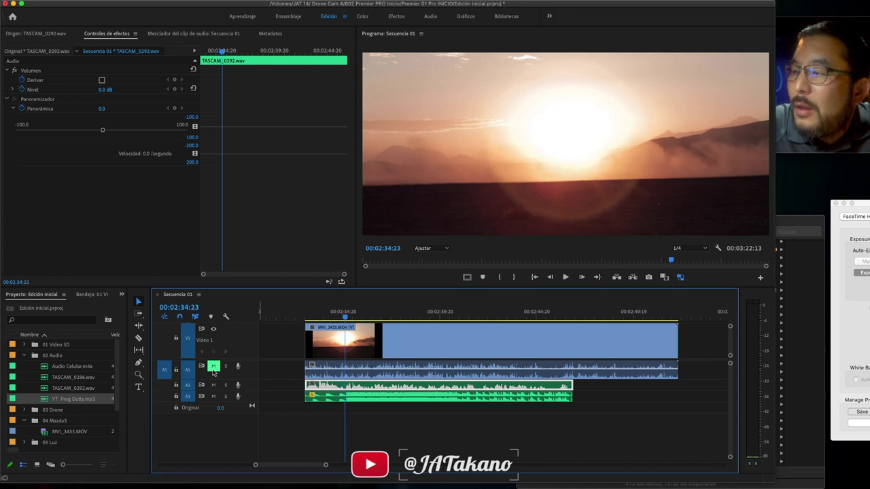
{"action": "left_click", "coordinate": [213, 368]}
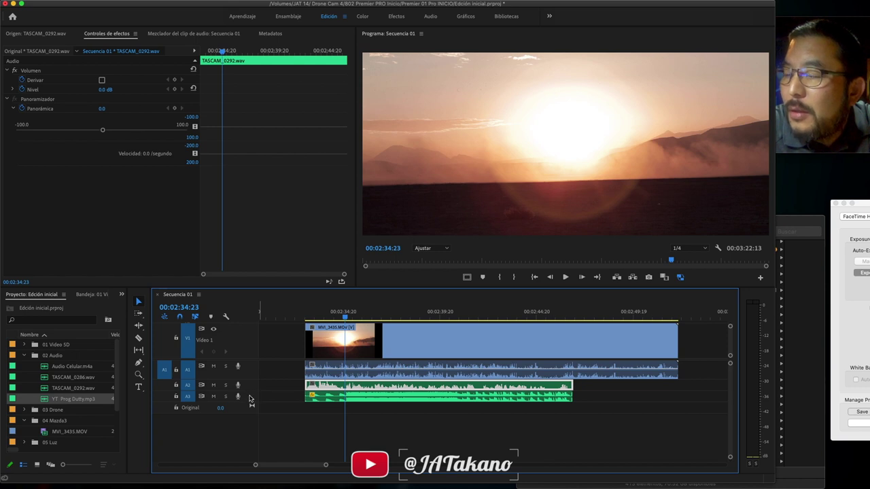
Step: Add an A4 audio track, undo it, and return the playhead to 00:02:32:22
{"action": "right_click", "coordinate": [250, 398]}
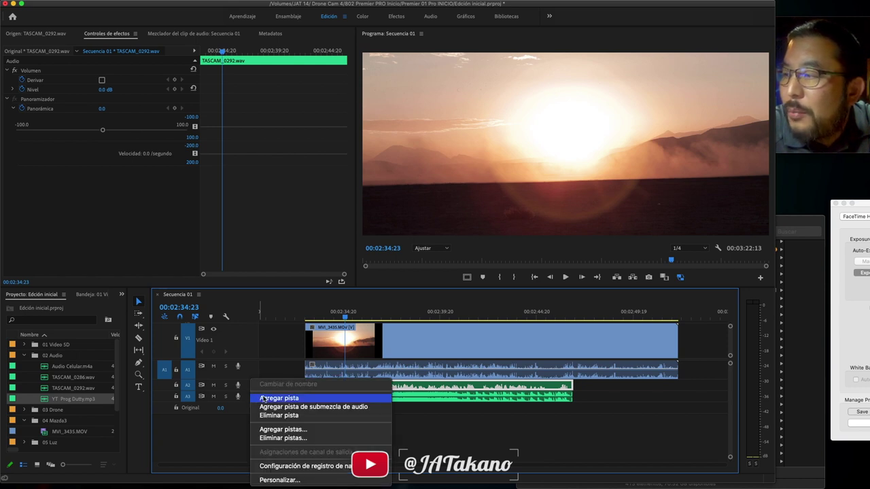
{"action": "left_click", "coordinate": [279, 398]}
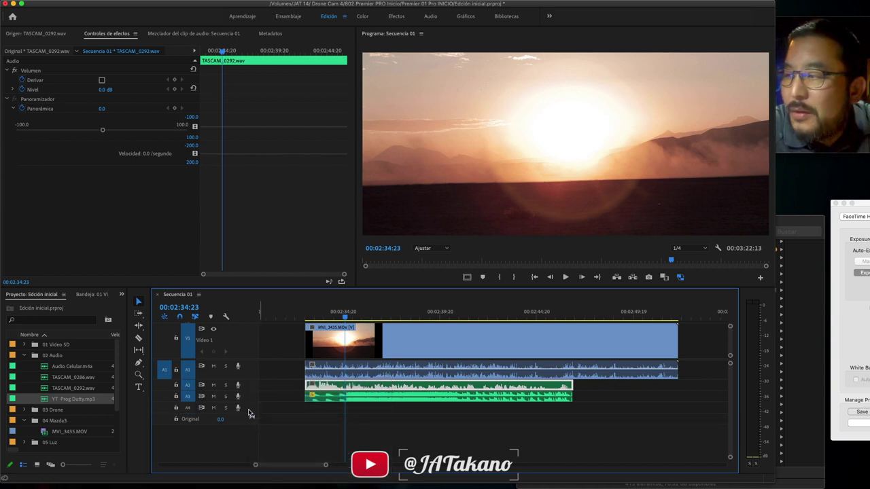
{"action": "key", "text": "super+z"}
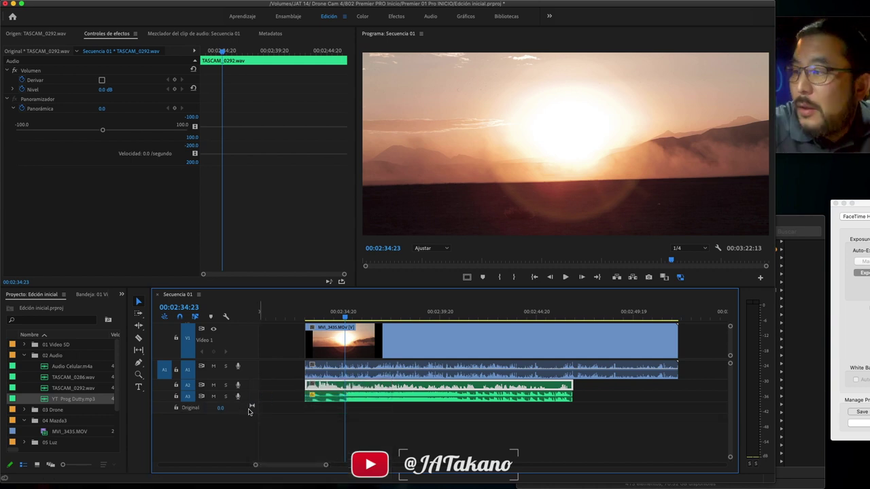
{"action": "left_click", "coordinate": [306, 317]}
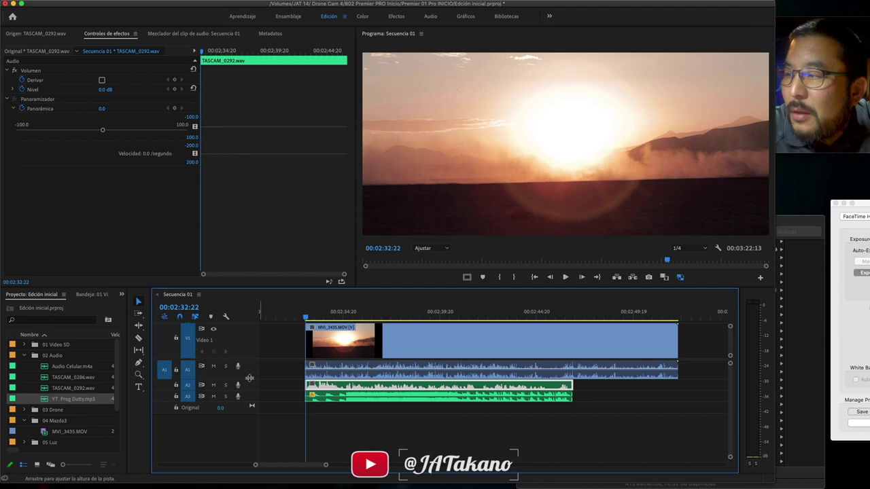
Step: Make the Audio 1 track taller and zoom the timeline in on the clips
{"action": "left_click_drag", "start_coordinate": [250, 379], "coordinate": [246, 389]}
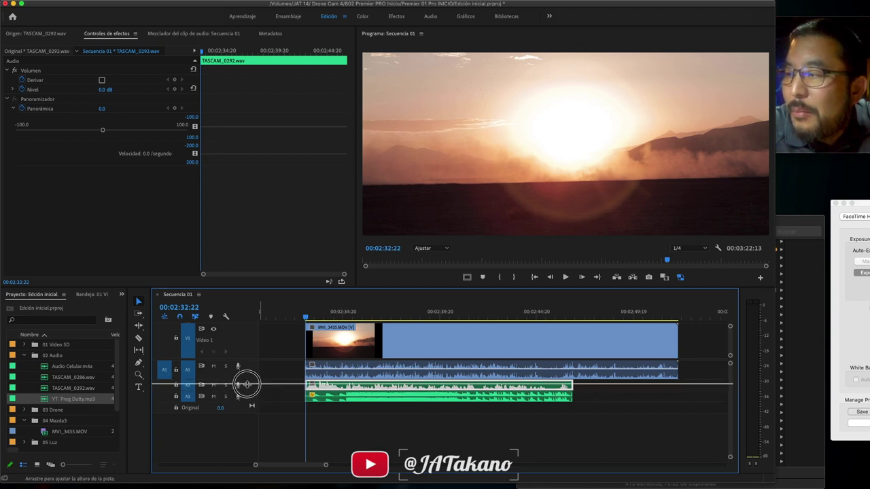
{"action": "left_click_drag", "start_coordinate": [246, 389], "coordinate": [264, 389]}
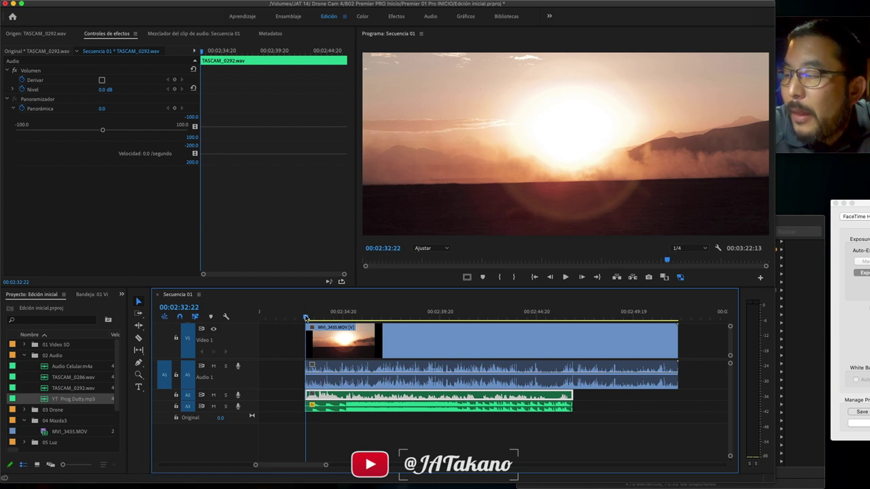
{"action": "key", "text": "="}
{"action": "key", "text": "="}
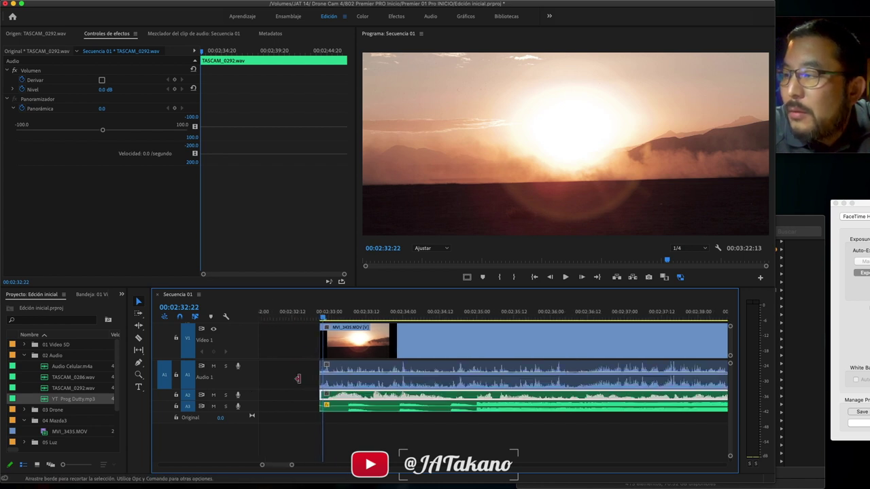
{"action": "key", "text": "="}
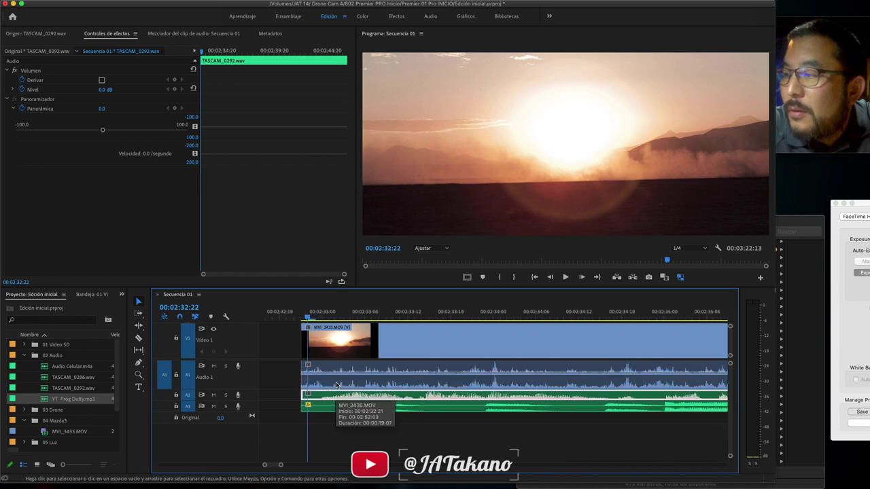
{"action": "key", "text": "z"}
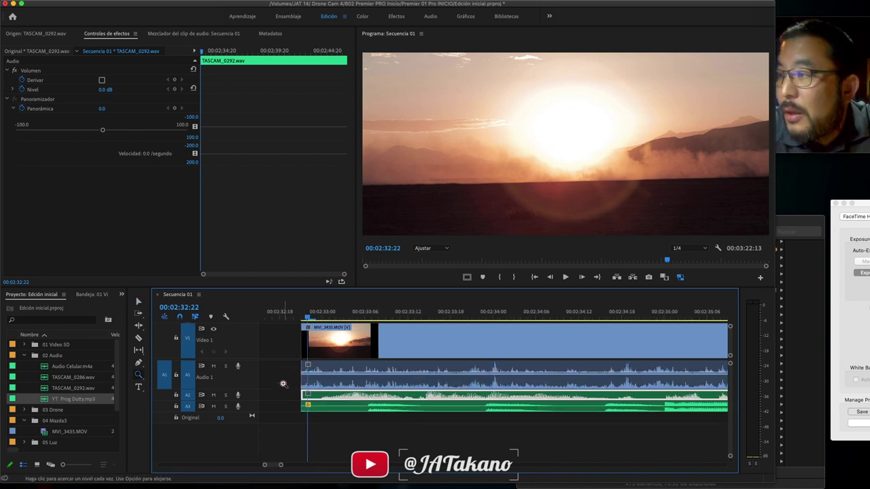
{"action": "left_click", "coordinate": [290, 376]}
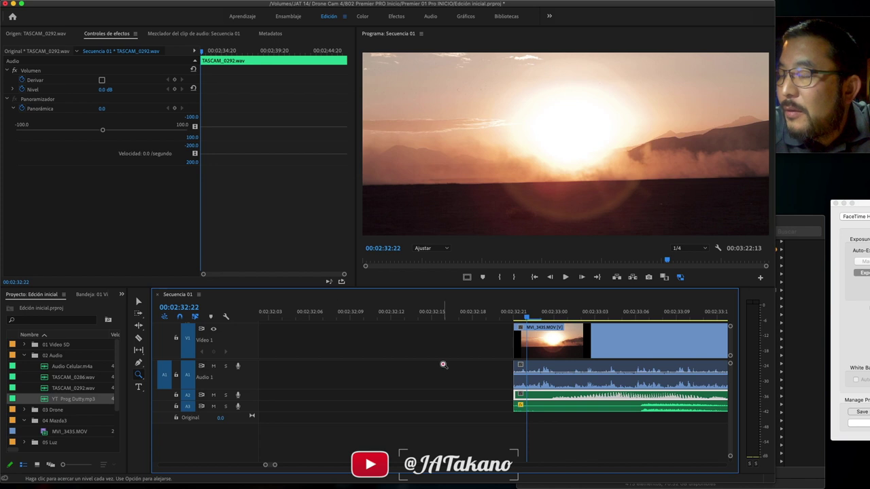
{"action": "scroll", "coordinate": [443, 365], "scroll_direction": "right", "scroll_amount": 5}
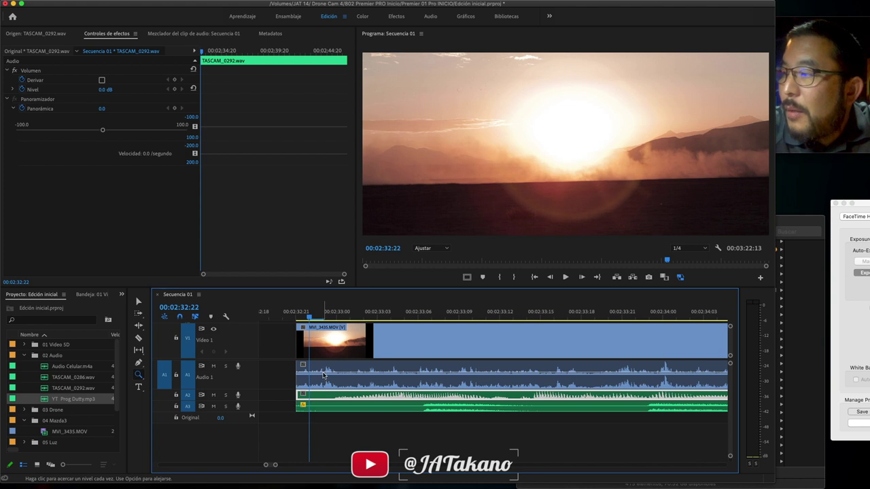
Step: Enlarge Audio 1's waveform further and play from 00:02:33:00
{"action": "left_click_drag", "start_coordinate": [252, 389], "coordinate": [252, 402]}
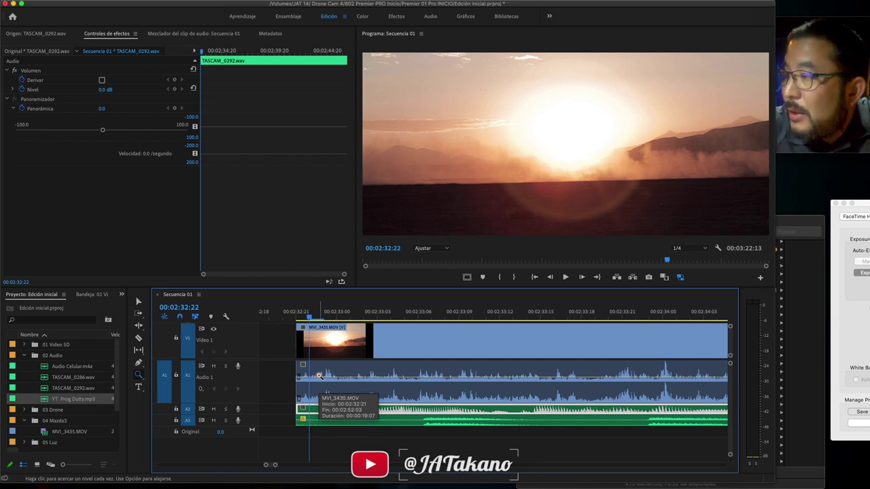
{"action": "left_click_drag", "start_coordinate": [306, 316], "coordinate": [335, 316]}
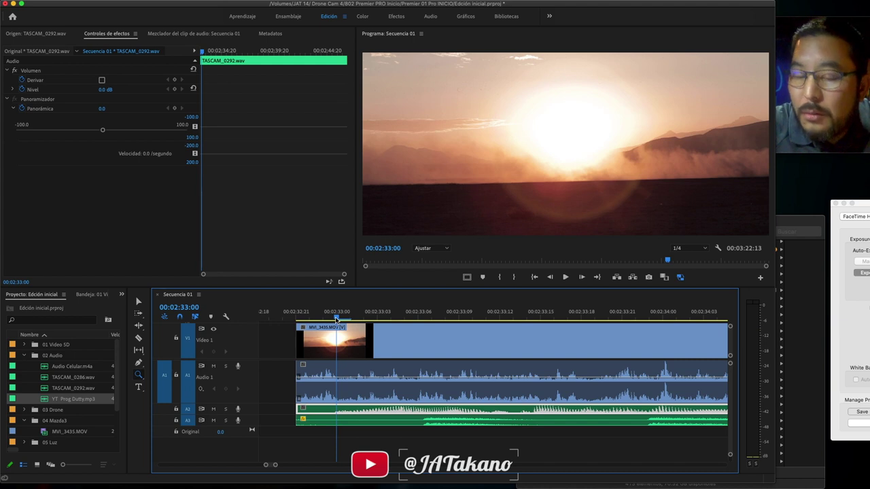
{"action": "key", "text": "space"}
{"action": "key", "text": "space"}
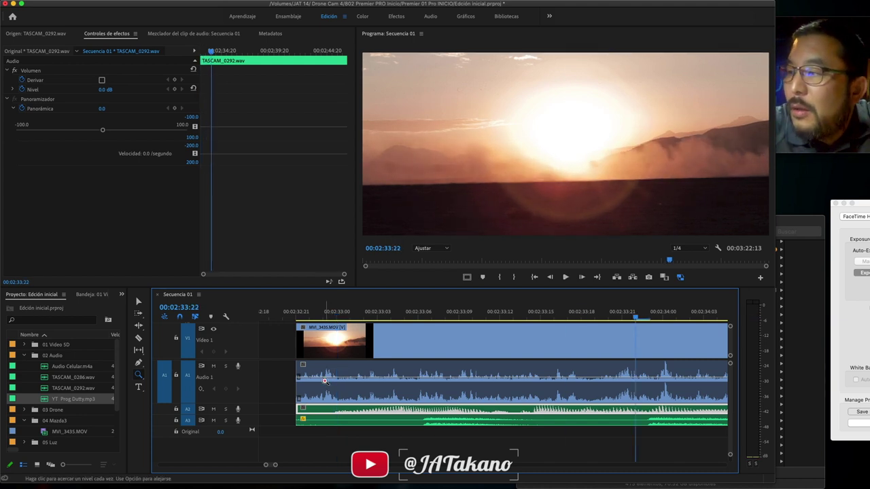
Step: Drop the Audio 1 clip's volume to -∞ dB and lower the A2 clip's volume line
{"action": "key", "text": "v"}
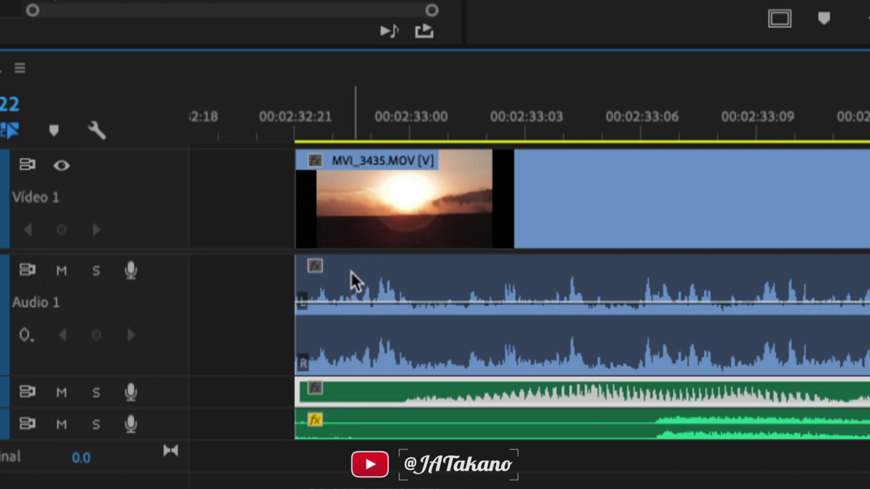
{"action": "left_click_drag", "start_coordinate": [351, 300], "coordinate": [352, 475]}
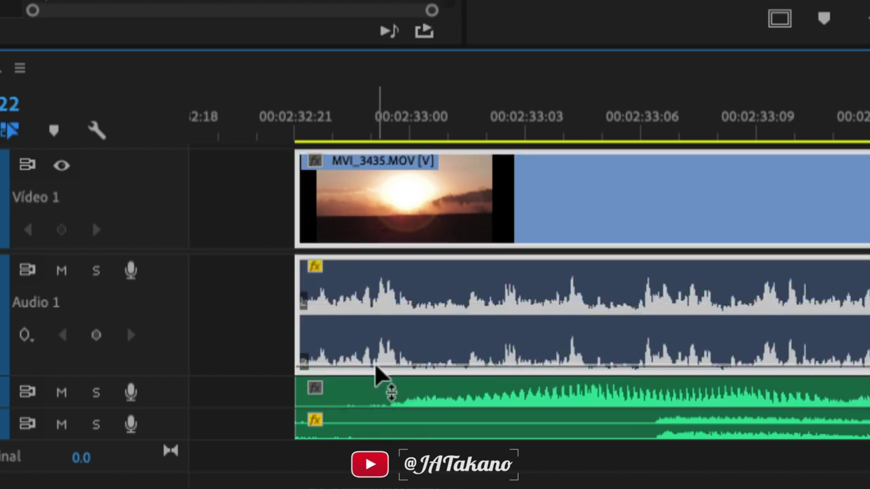
{"action": "left_click_drag", "start_coordinate": [377, 374], "coordinate": [378, 435]}
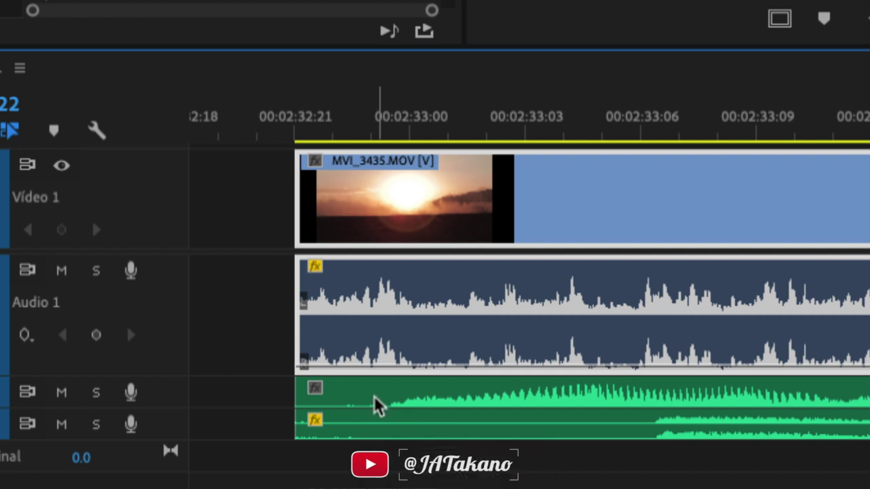
{"action": "scroll", "coordinate": [373, 404], "scroll_direction": "down", "scroll_amount": 3}
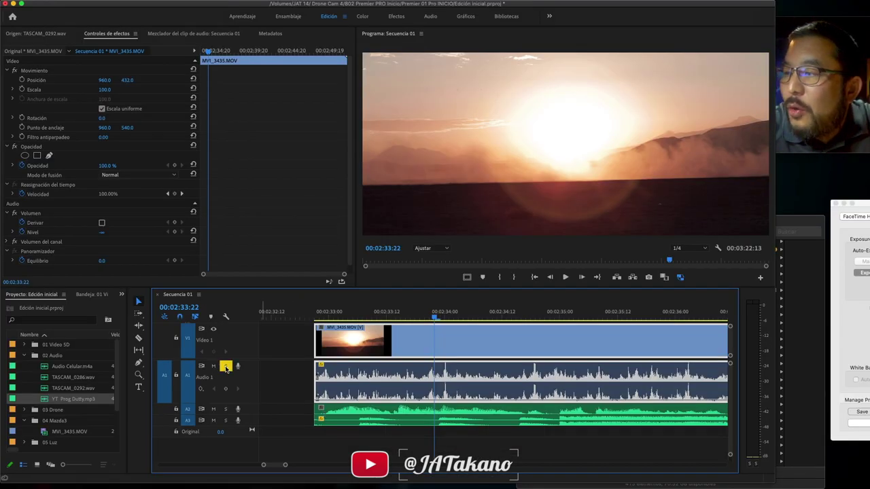
Step: Play the opening from the clips' start to check the change, then return there
{"action": "left_click", "coordinate": [314, 316]}
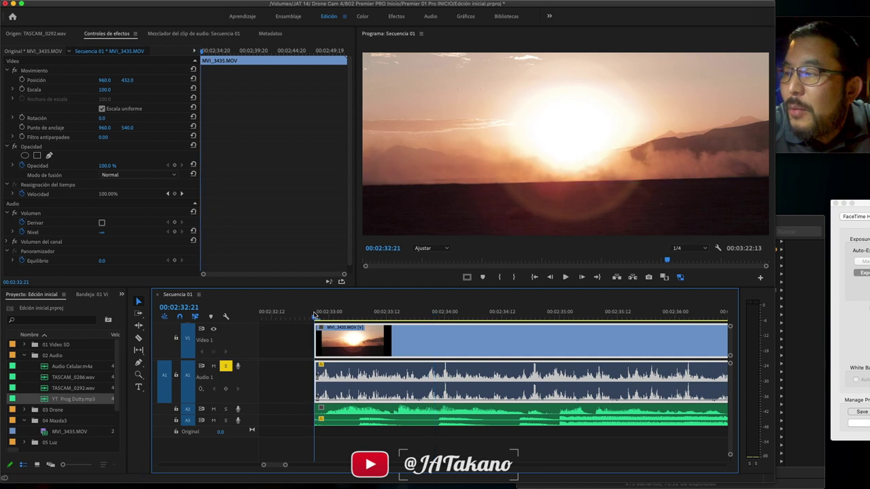
{"action": "key", "text": "space"}
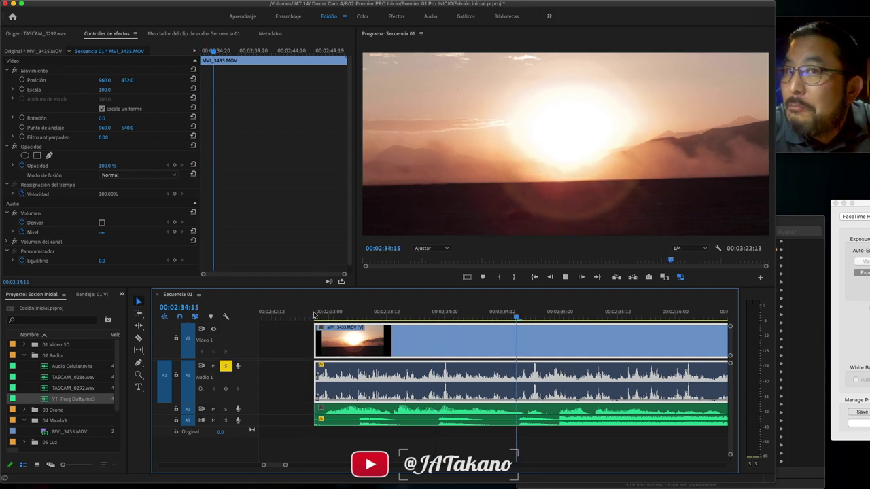
{"action": "key", "text": "space"}
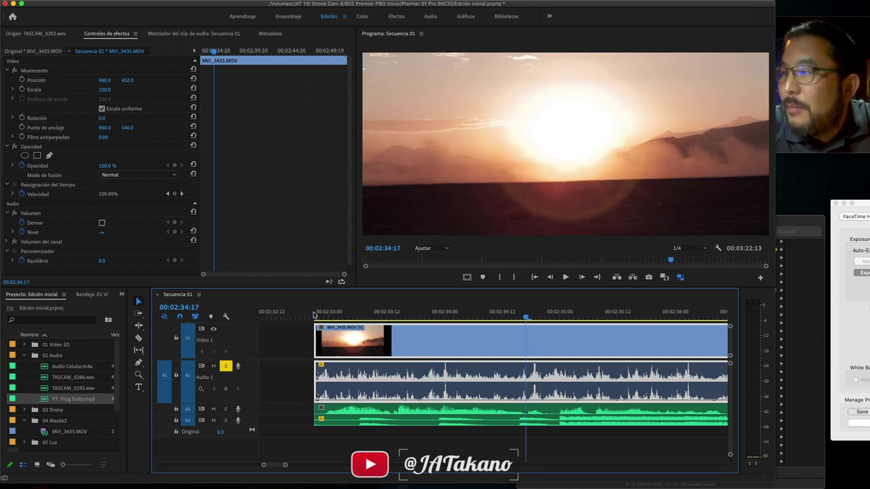
{"action": "left_click", "coordinate": [314, 315]}
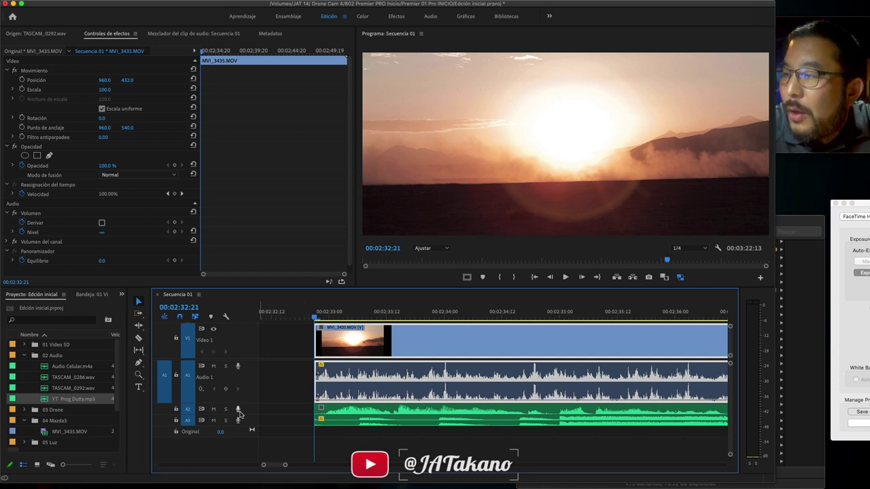
Step: Play the opening up to 00:02:35:21, then zoom the timeline back out
{"action": "key", "text": "space"}
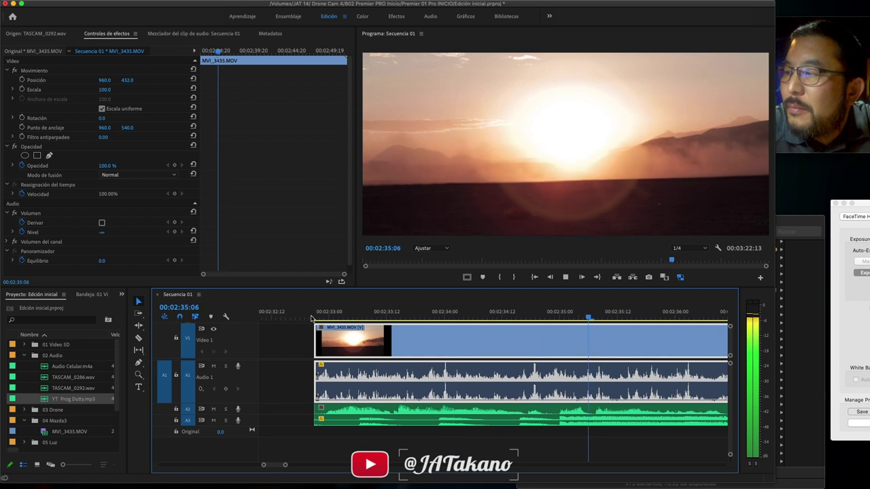
{"action": "key", "text": "space"}
{"action": "scroll", "coordinate": [354, 349], "scroll_direction": "down", "scroll_amount": 3}
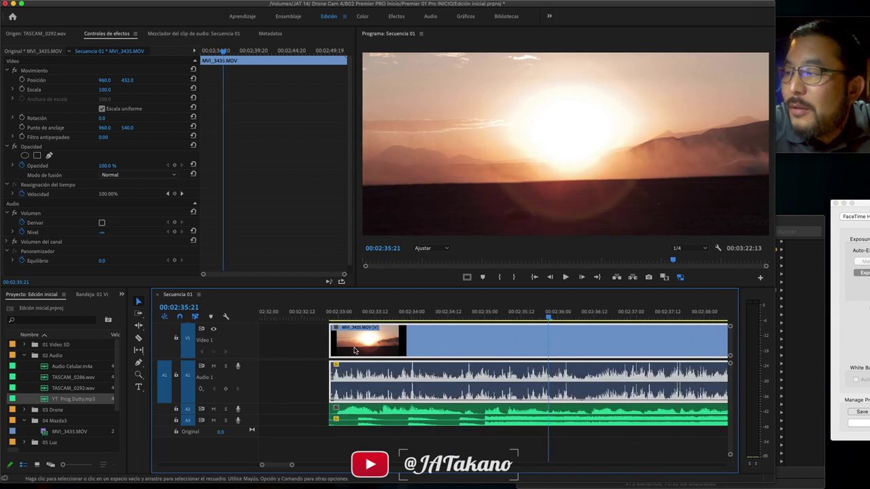
{"action": "scroll", "coordinate": [354, 349], "scroll_direction": "down", "scroll_amount": 2}
{"action": "scroll", "coordinate": [354, 350], "scroll_direction": "down", "scroll_amount": 1}
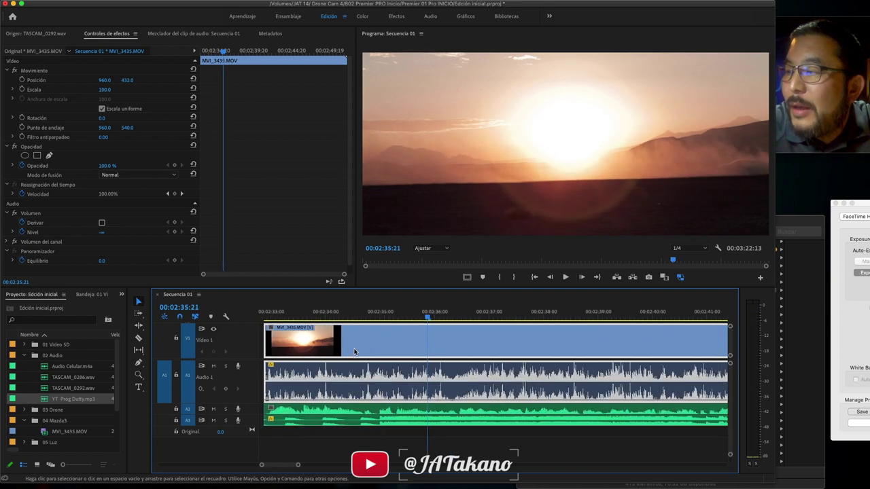
{"action": "scroll", "coordinate": [354, 350], "scroll_direction": "down", "scroll_amount": 1}
{"action": "scroll", "coordinate": [353, 350], "scroll_direction": "down", "scroll_amount": 1}
{"action": "scroll", "coordinate": [354, 349], "scroll_direction": "down", "scroll_amount": 1}
{"action": "scroll", "coordinate": [354, 350], "scroll_direction": "down", "scroll_amount": 1}
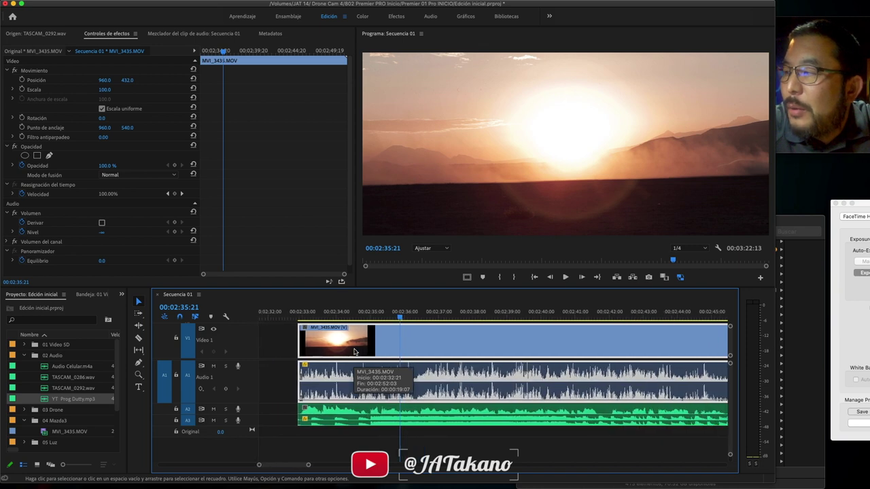
{"action": "scroll", "coordinate": [354, 350], "scroll_direction": "down", "scroll_amount": 1}
{"action": "scroll", "coordinate": [354, 350], "scroll_direction": "down", "scroll_amount": 1}
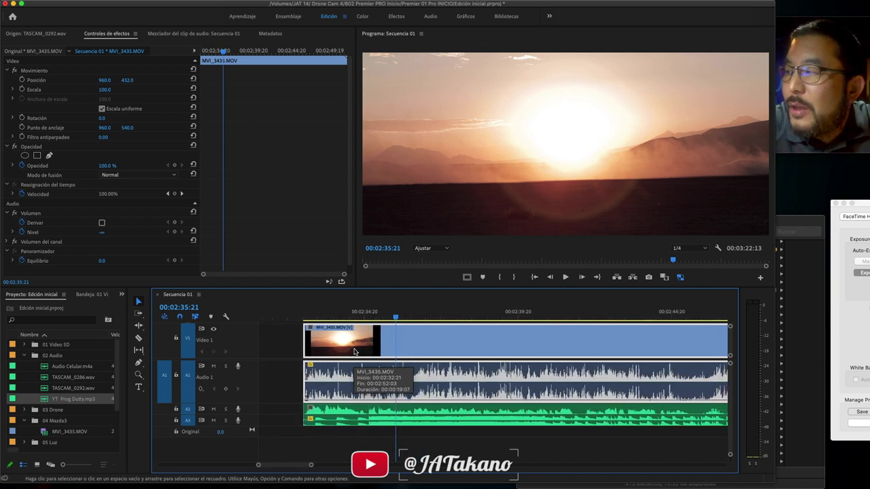
{"action": "scroll", "coordinate": [354, 350], "scroll_direction": "down", "scroll_amount": 1}
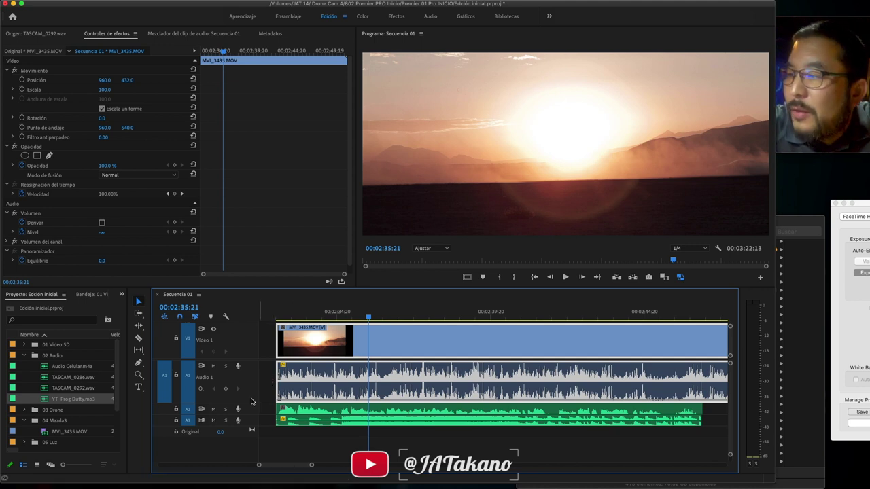
Step: Shrink Audio 1, select TASCAM_0292 on Audio 2, and make Audio 2 much taller
{"action": "left_click_drag", "start_coordinate": [251, 401], "coordinate": [250, 371]}
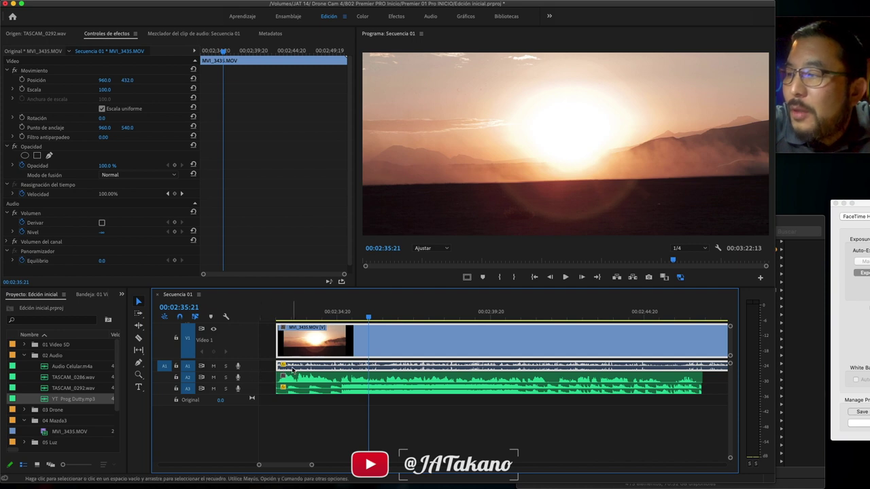
{"action": "left_click", "coordinate": [296, 412]}
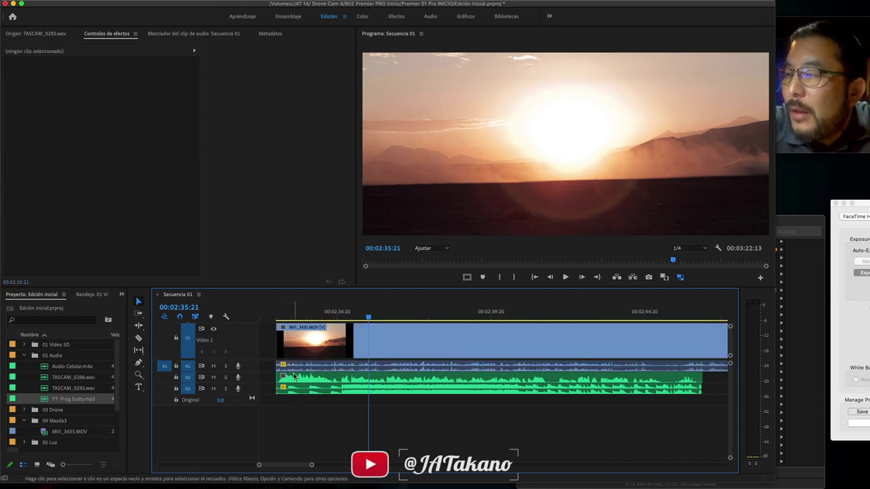
{"action": "left_click", "coordinate": [293, 377]}
{"action": "left_click_drag", "start_coordinate": [249, 383], "coordinate": [250, 403]}
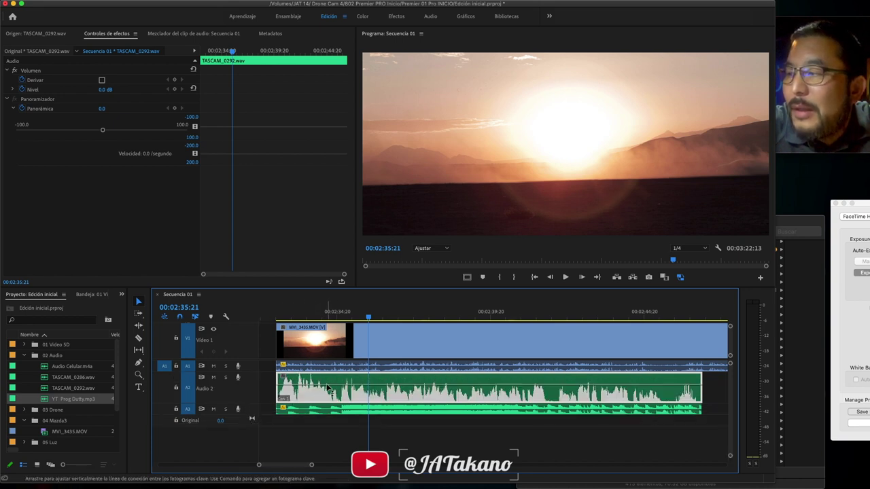
{"action": "mouse_move", "coordinate": [329, 387]}
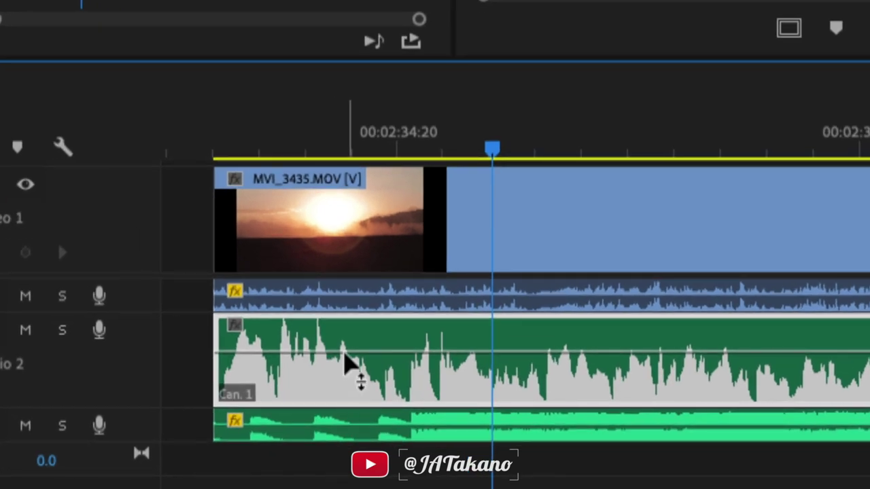
Step: Return the playhead to the clip start and set TASCAM_0292's volume to about -4.3 dB
{"action": "left_click", "coordinate": [263, 152]}
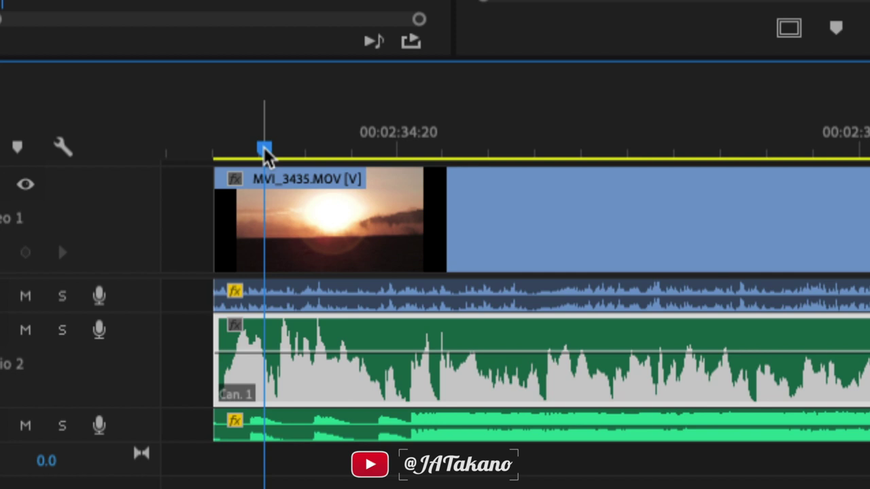
{"action": "key", "text": "Up"}
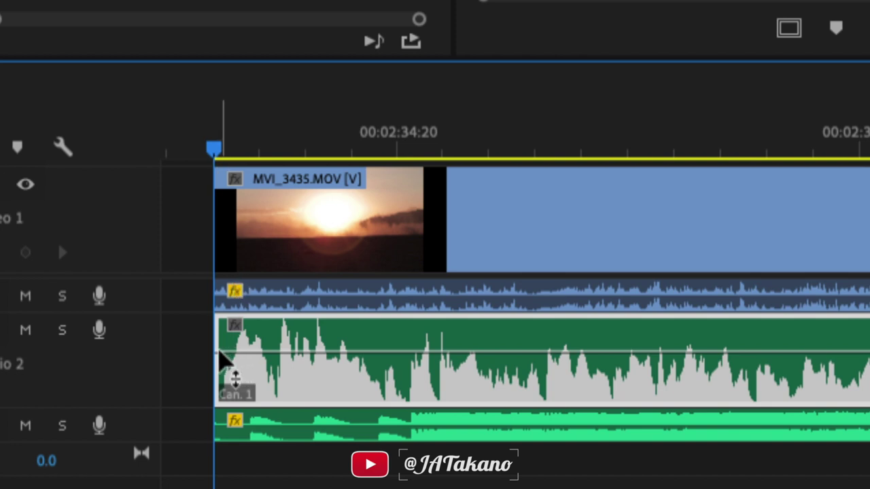
{"action": "left_click_drag", "start_coordinate": [219, 351], "coordinate": [219, 433]}
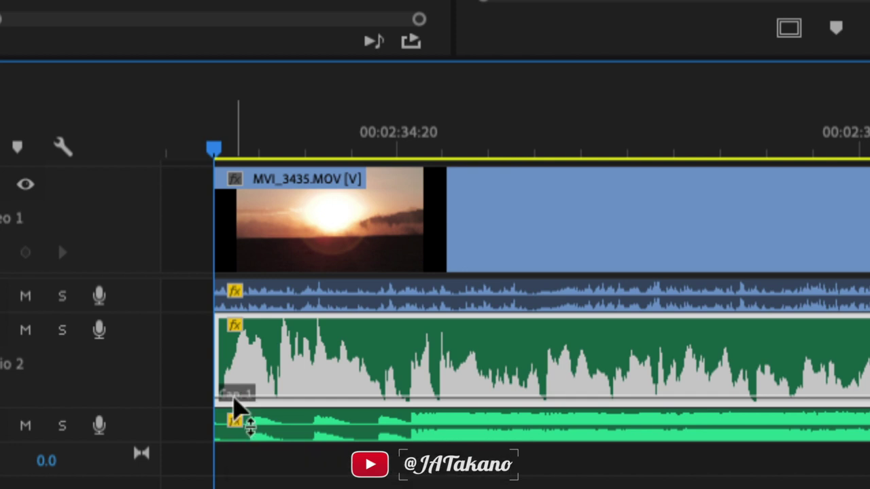
{"action": "left_click_drag", "start_coordinate": [233, 398], "coordinate": [233, 361]}
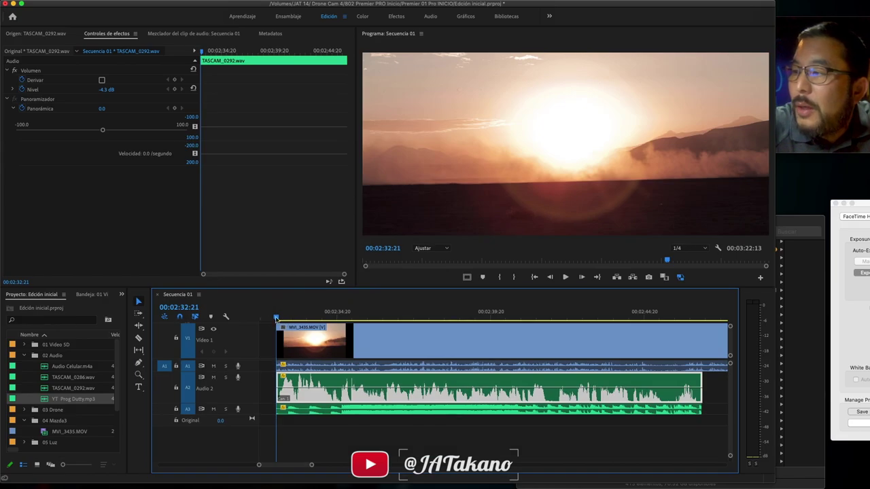
Step: Replay the sequence opening several times to hear the TASCAM clip at -2.3 dB
{"action": "key", "text": "space"}
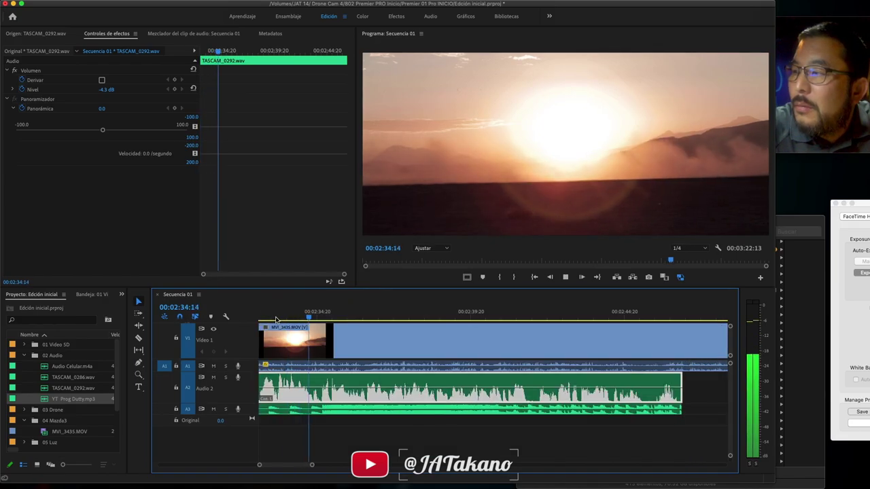
{"action": "key", "text": "space"}
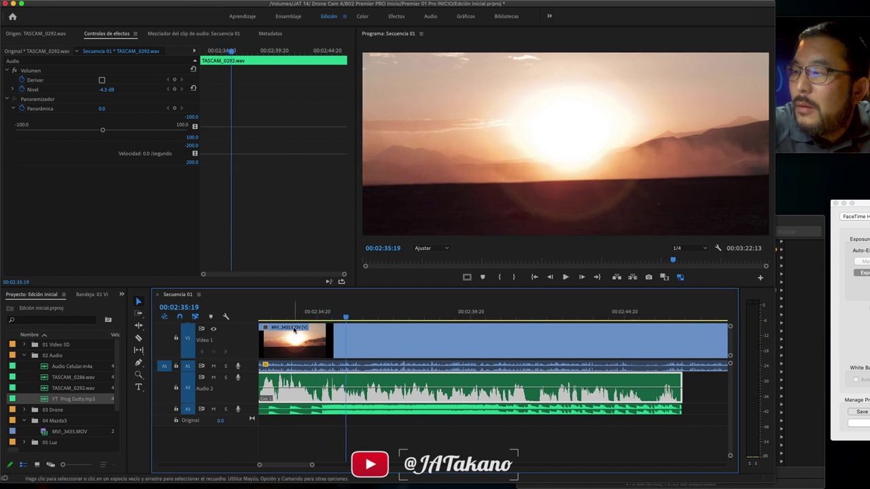
{"action": "scroll", "coordinate": [294, 330], "scroll_direction": "left", "scroll_amount": 2}
{"action": "left_click", "coordinate": [284, 318]}
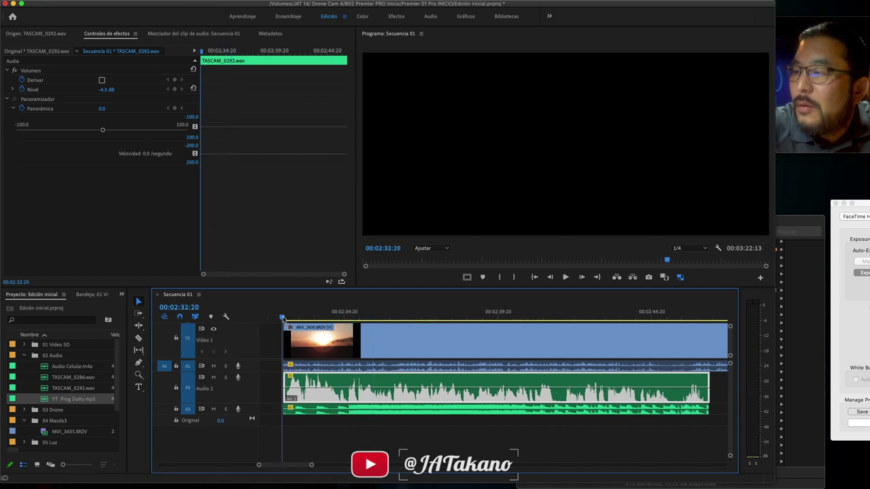
{"action": "key", "text": "space"}
{"action": "key", "text": "space"}
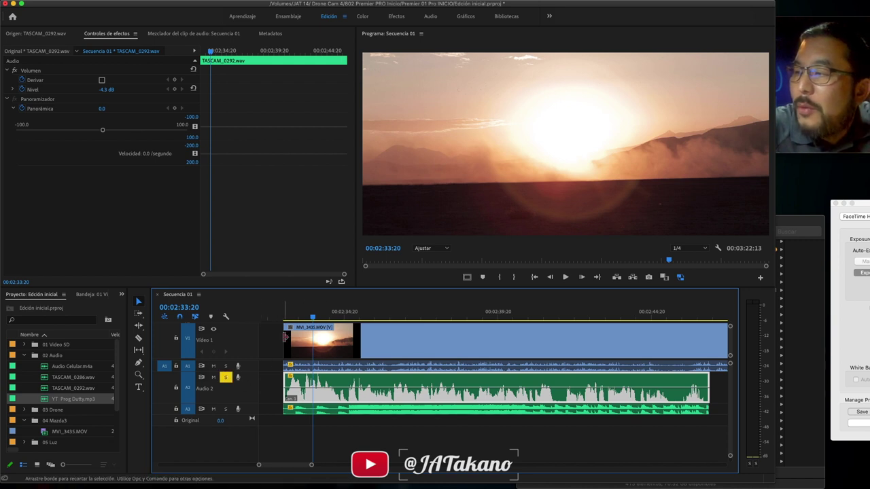
{"action": "left_click", "coordinate": [284, 318]}
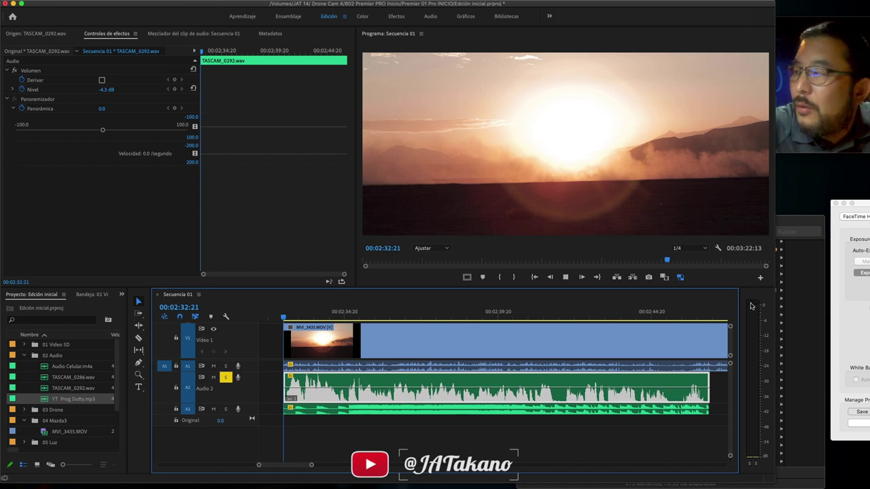
{"action": "key", "text": "space"}
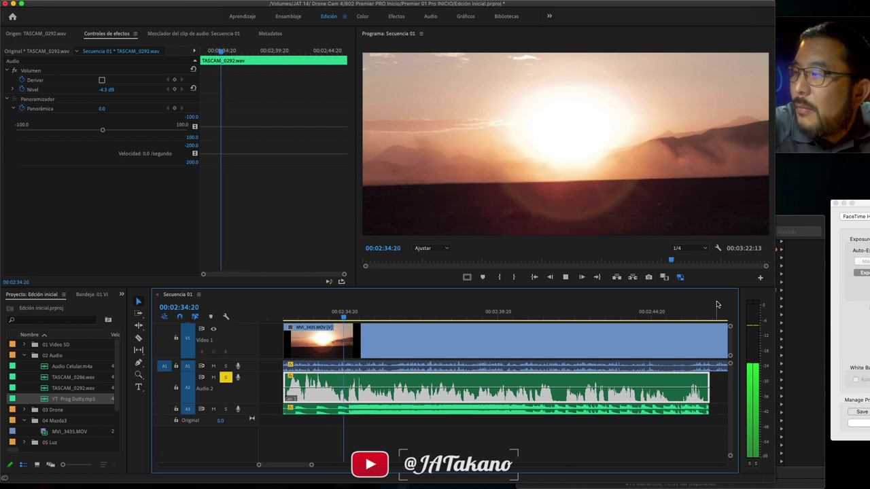
{"action": "key", "text": "space"}
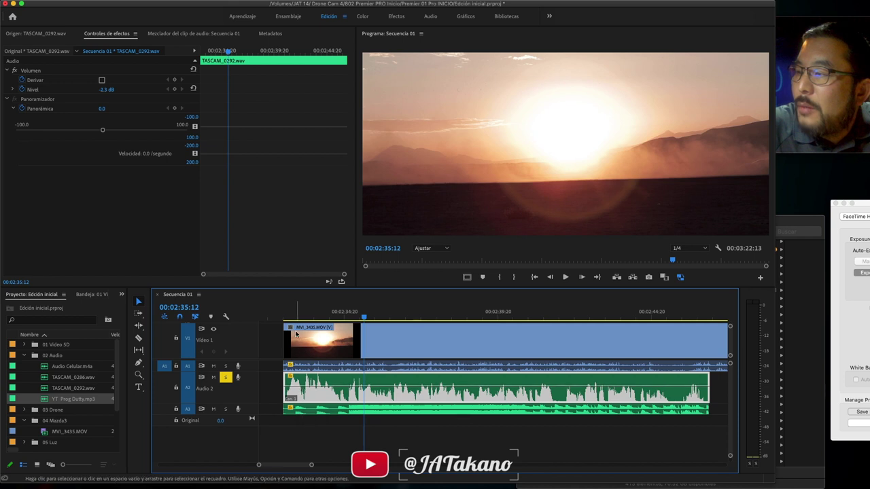
{"action": "left_click", "coordinate": [284, 317]}
{"action": "key", "text": "space"}
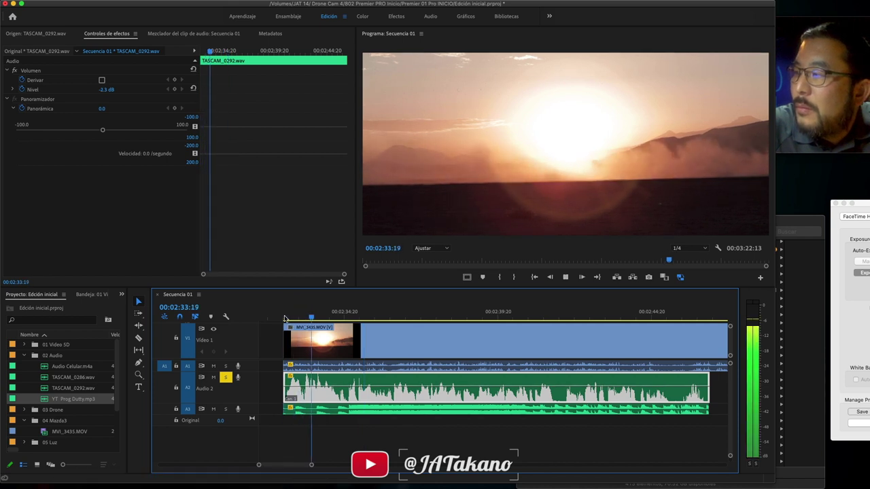
{"action": "key", "text": "space"}
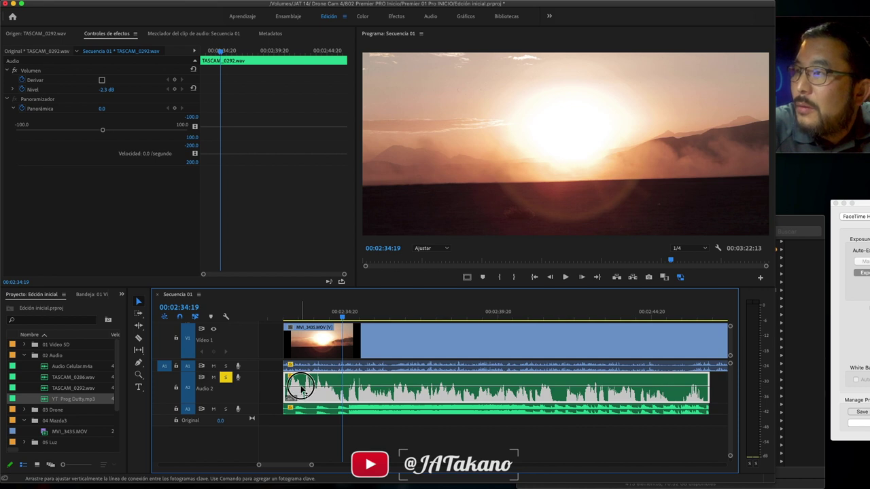
Step: Drag the TASCAM clip's volume band up to 0.2 dB and replay the opening twice to check
{"action": "left_click_drag", "start_coordinate": [313, 386], "coordinate": [313, 383]}
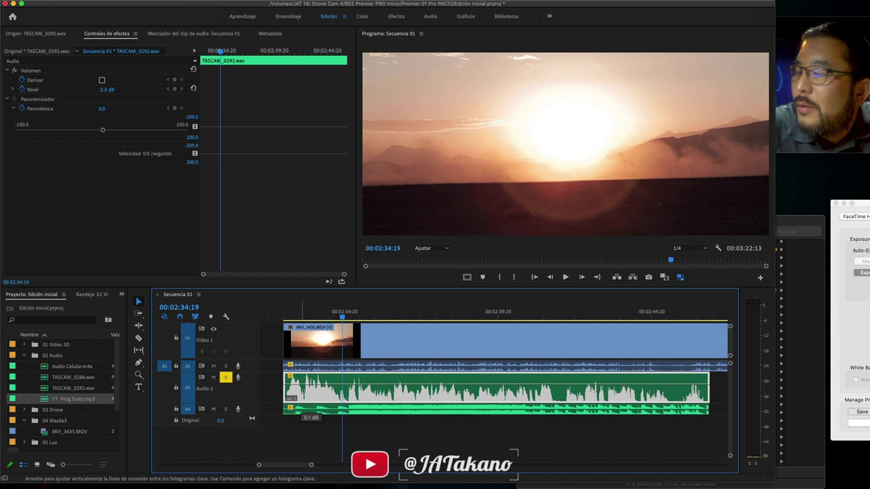
{"action": "left_click", "coordinate": [285, 317]}
{"action": "key", "text": "space"}
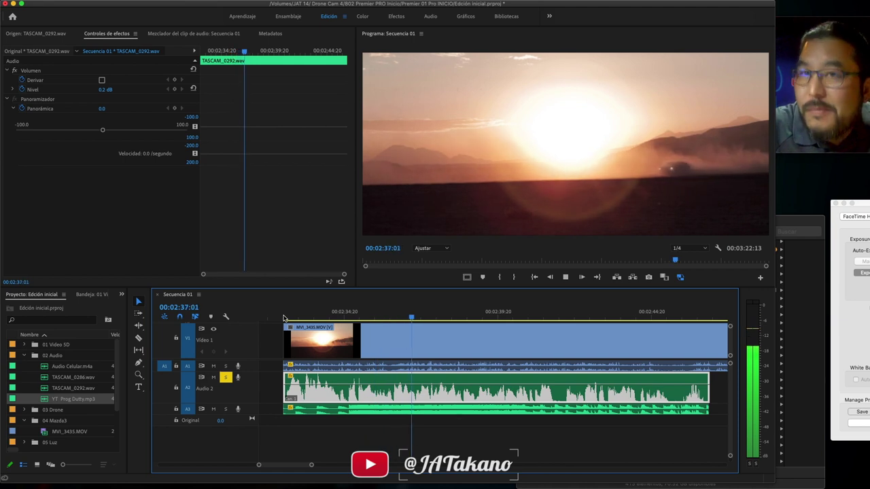
{"action": "key", "text": "space"}
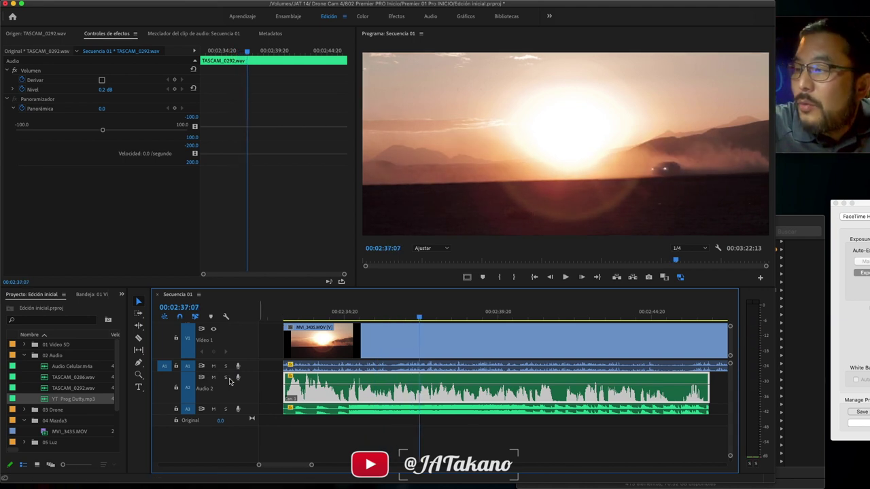
{"action": "left_click", "coordinate": [287, 318]}
{"action": "key", "text": "space"}
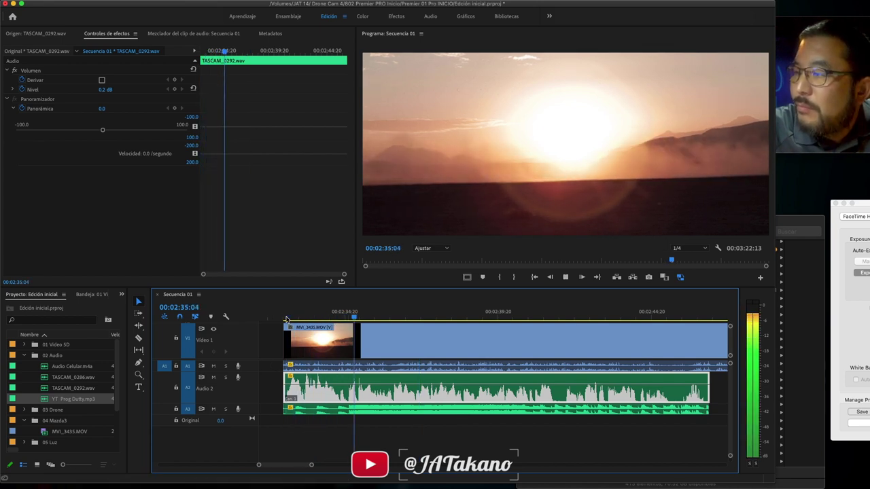
{"action": "key", "text": "space"}
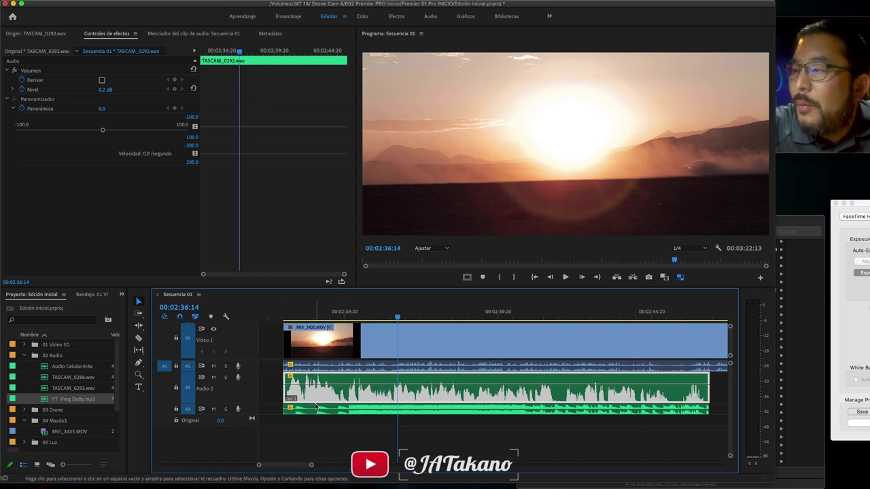
Step: Enlarge Audio 3, then pull the YT Prog Dutty.mp3 volume band down to -19.8 dB and play it
{"action": "left_click_drag", "start_coordinate": [247, 415], "coordinate": [246, 440]}
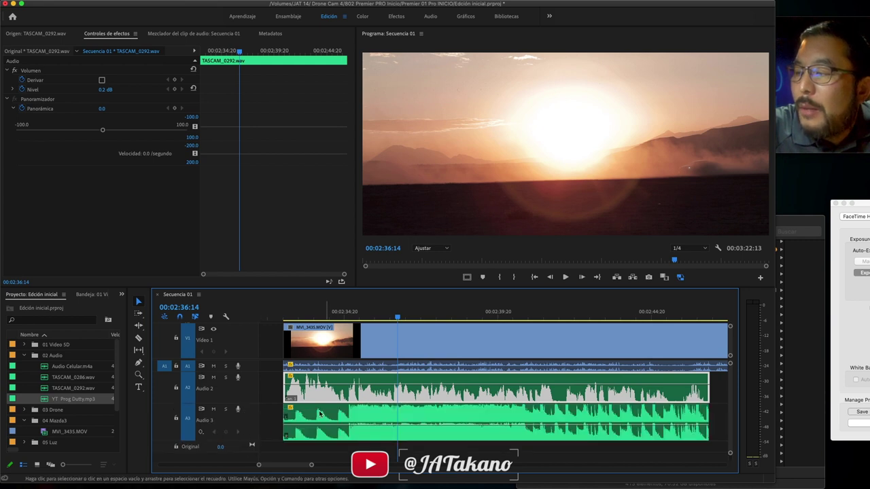
{"action": "scroll", "coordinate": [317, 433], "scroll_direction": "up", "scroll_amount": 2}
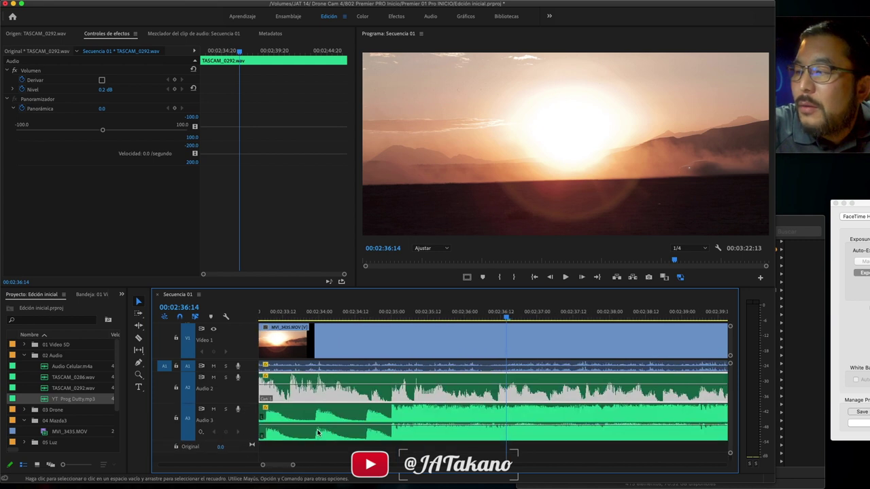
{"action": "scroll", "coordinate": [318, 433], "scroll_direction": "up", "scroll_amount": 1}
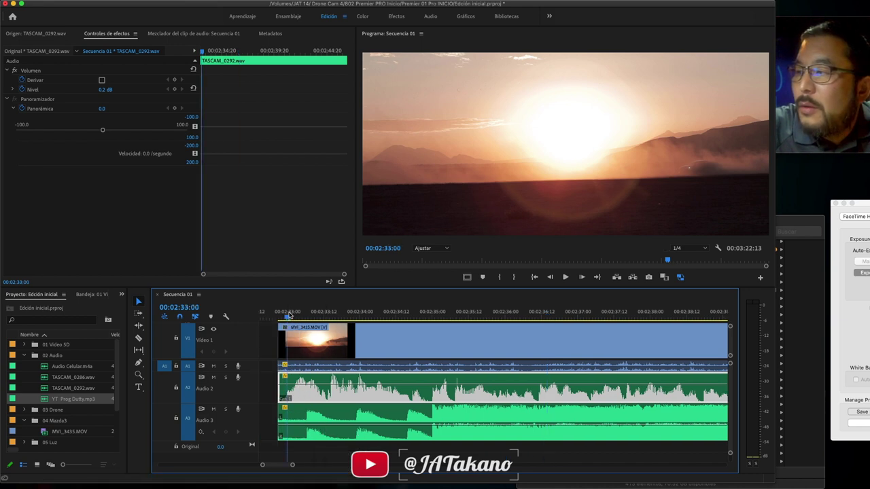
{"action": "key", "text": "Home"}
{"action": "left_click_drag", "start_coordinate": [324, 425], "coordinate": [324, 433]}
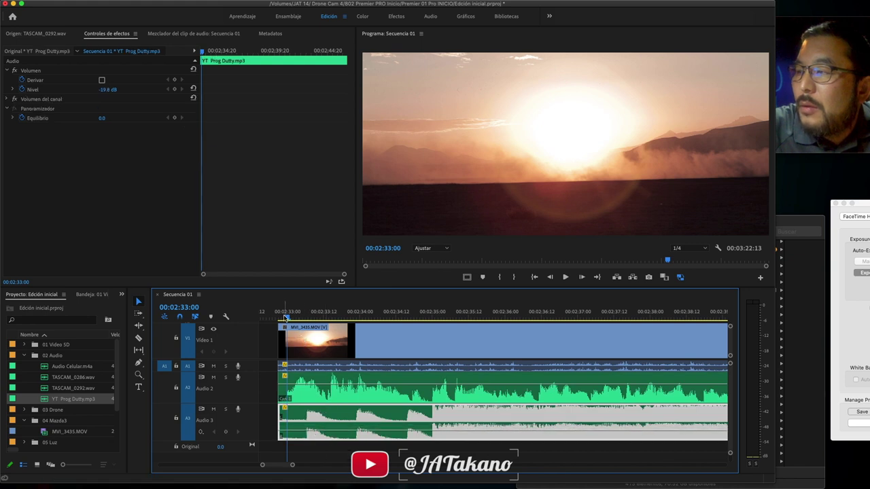
{"action": "key", "text": "space"}
{"action": "scroll", "coordinate": [279, 319], "scroll_direction": "up", "scroll_amount": 3}
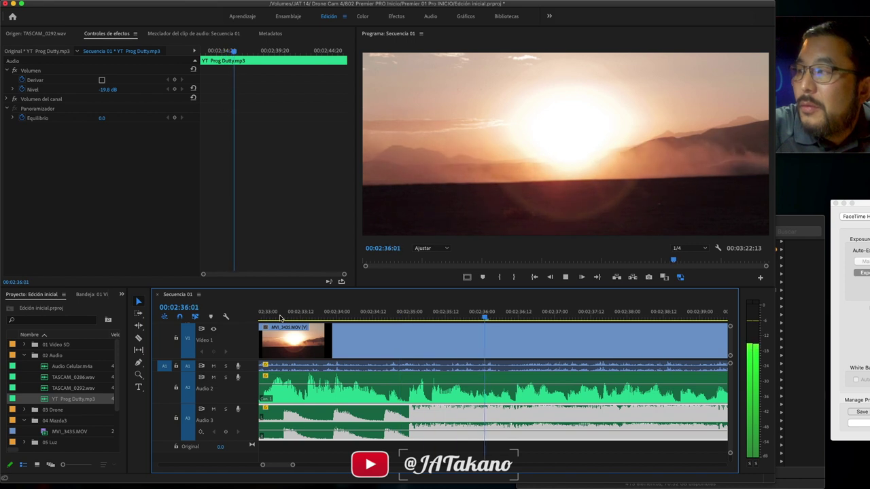
{"action": "key", "text": "space"}
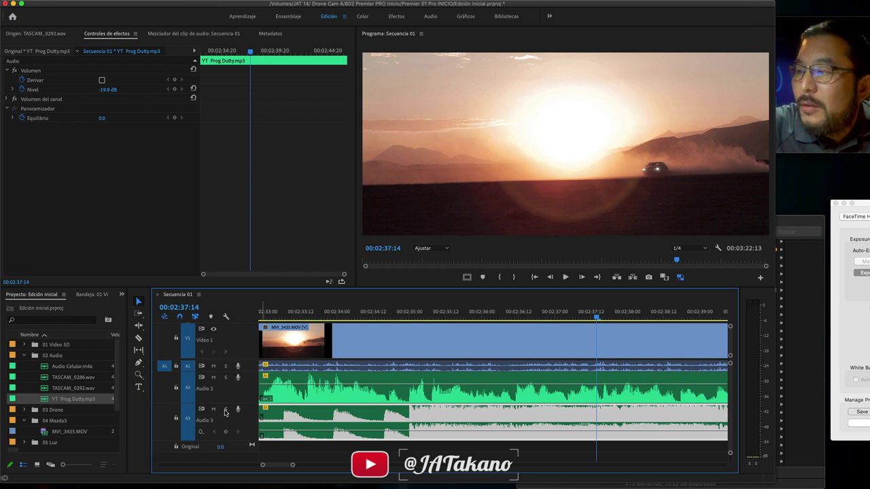
Step: Replay the soloed music from the sequence start and from an earlier point
{"action": "left_click", "coordinate": [284, 316]}
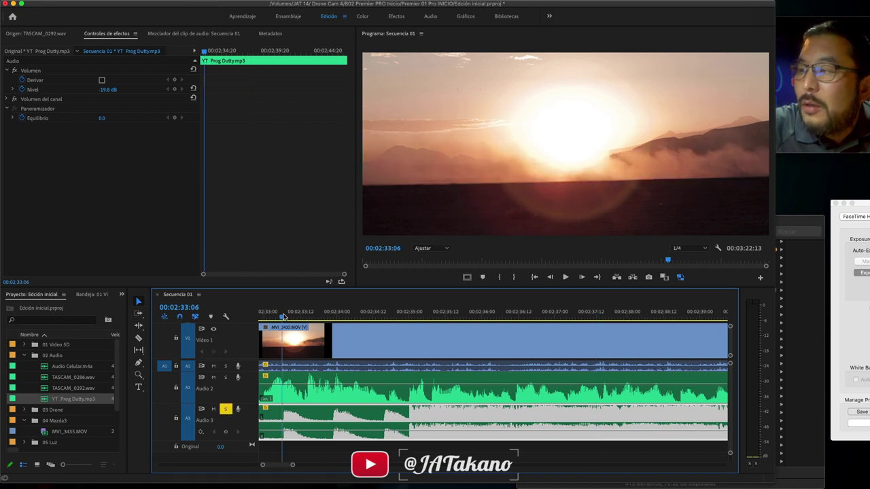
{"action": "key", "text": "space"}
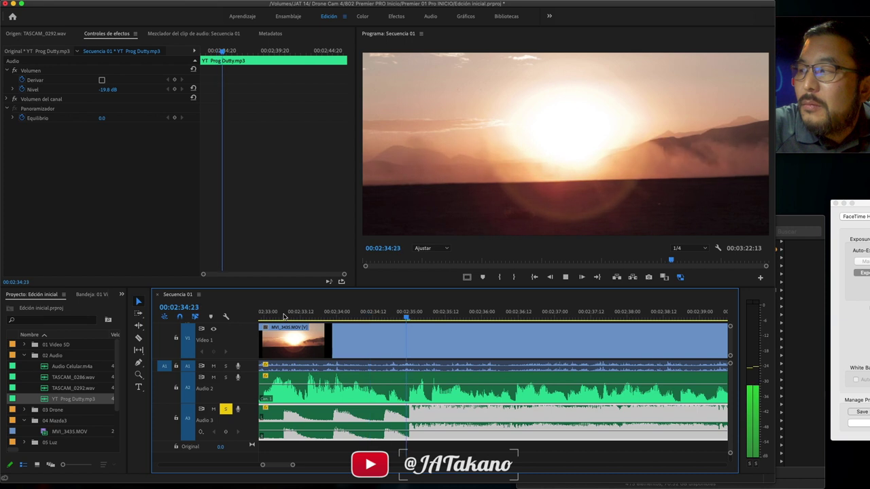
{"action": "key", "text": "space"}
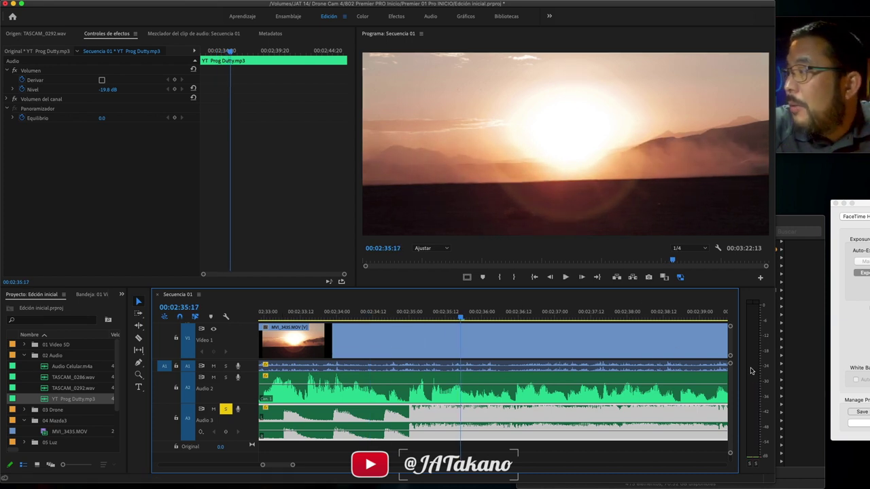
{"action": "left_click", "coordinate": [277, 319]}
{"action": "key", "text": "space"}
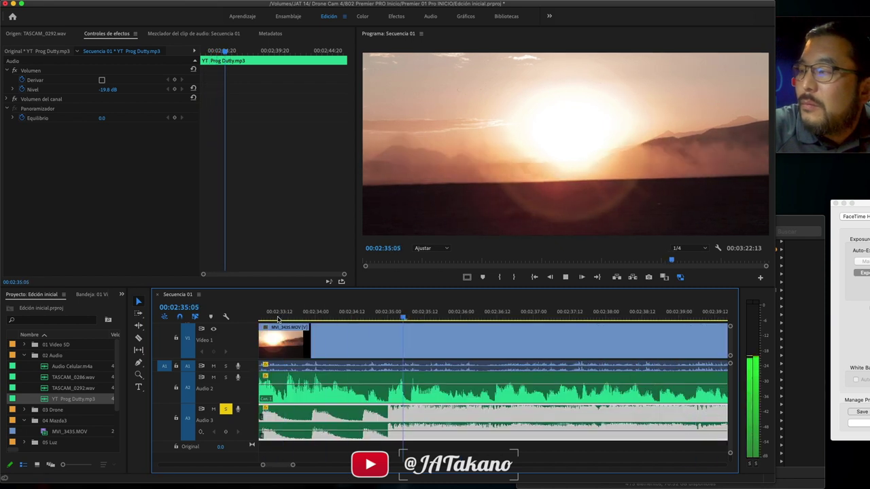
{"action": "key", "text": "space"}
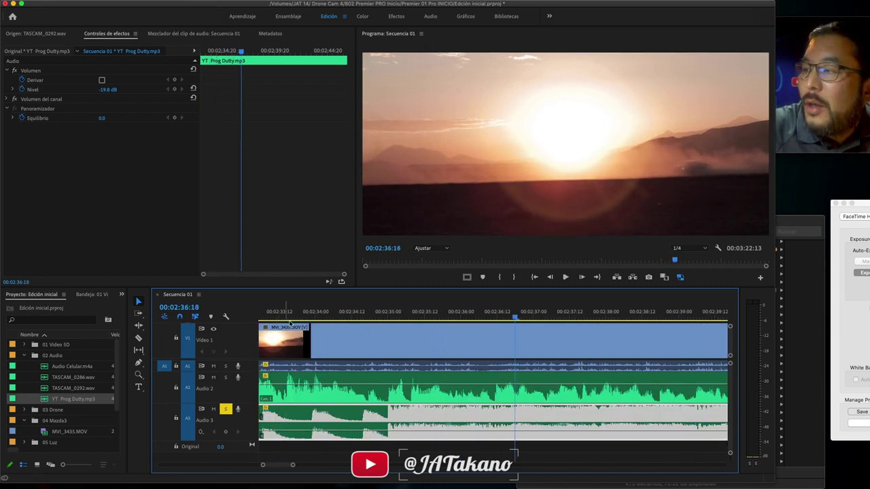
Step: Unsolo Audio 3 and play the full mix from 00:02:33:20
{"action": "left_click", "coordinate": [225, 410]}
{"action": "left_click", "coordinate": [303, 312]}
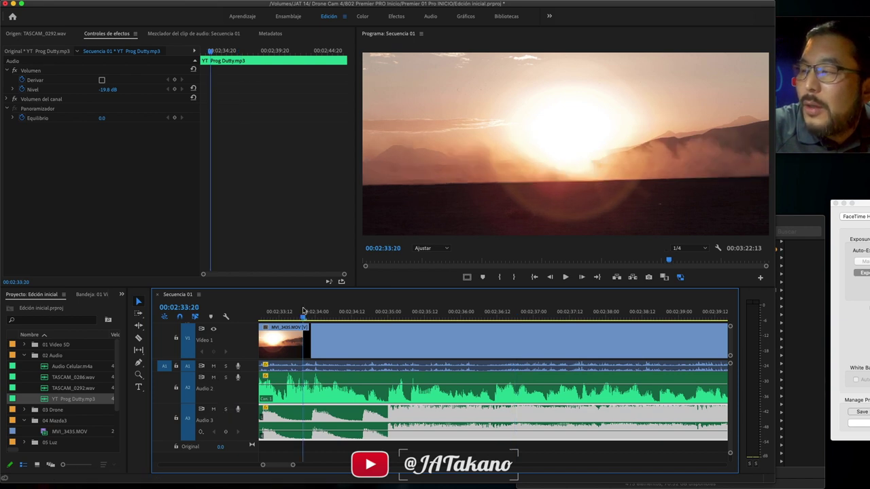
{"action": "key", "text": "space"}
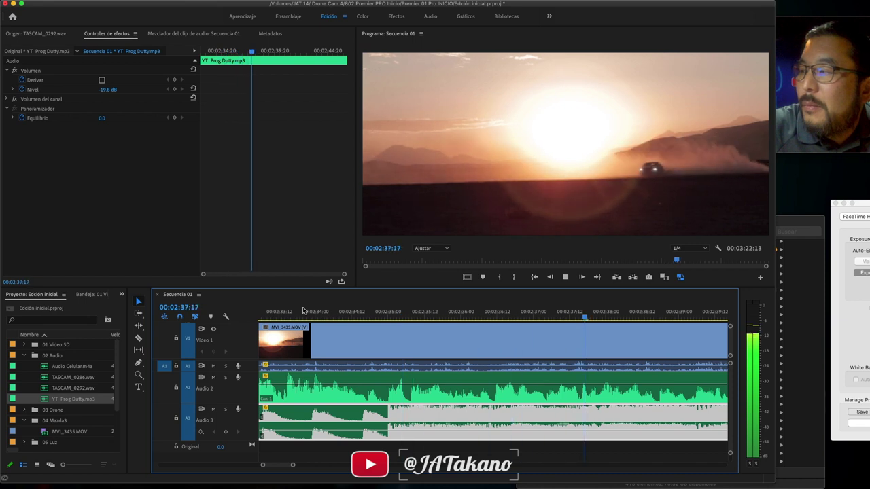
{"action": "key", "text": "space"}
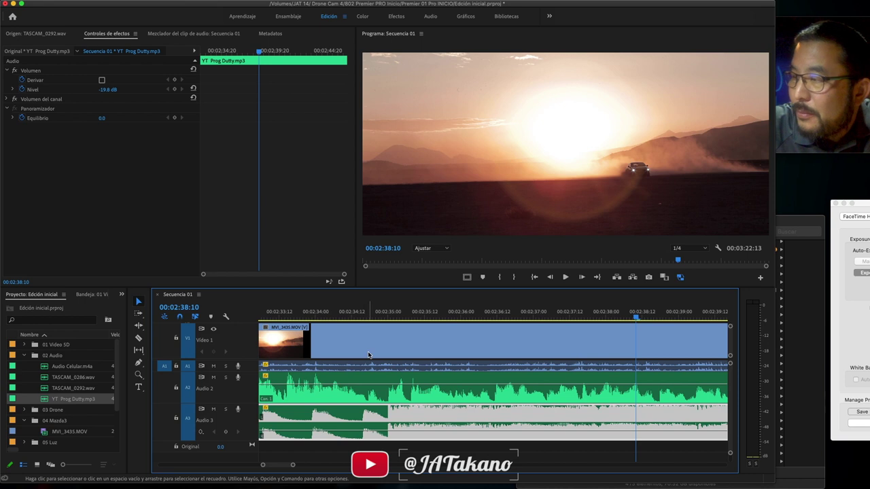
Step: Zoom the timeline out, select TASCAM_0292.wav, and show its Effect Controls with the playhead at the clip start
{"action": "scroll", "coordinate": [368, 354], "scroll_direction": "down", "scroll_amount": 5}
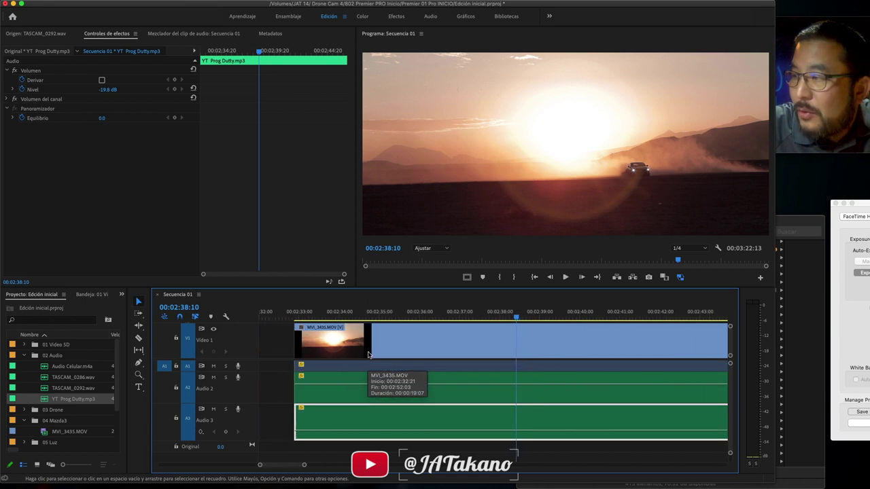
{"action": "scroll", "coordinate": [369, 355], "scroll_direction": "down", "scroll_amount": 1}
{"action": "scroll", "coordinate": [368, 355], "scroll_direction": "down", "scroll_amount": 1}
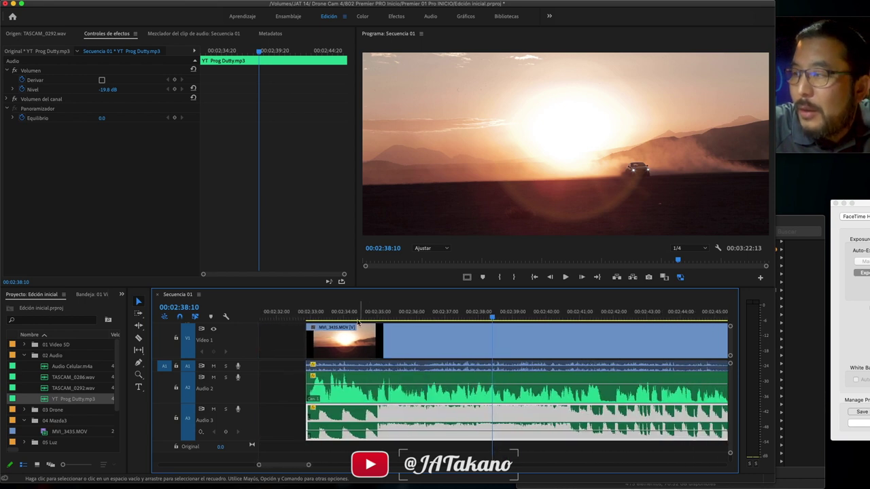
{"action": "left_click_drag", "start_coordinate": [326, 314], "coordinate": [315, 316]}
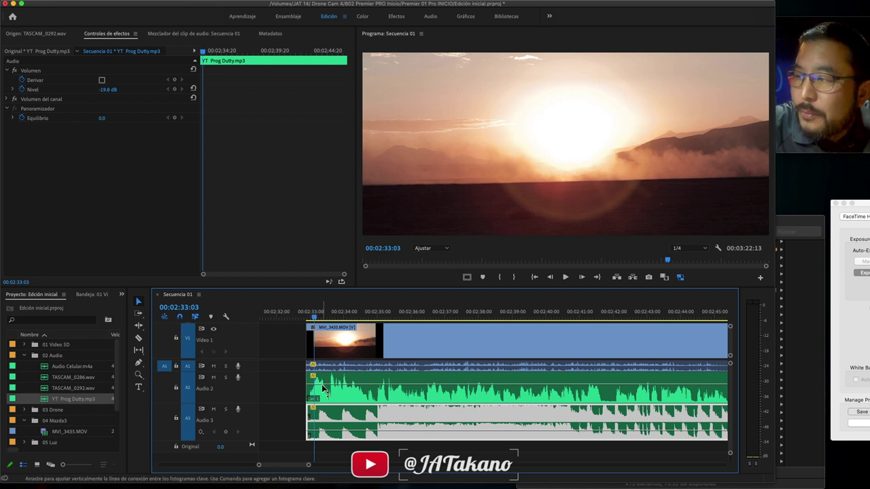
{"action": "key", "text": "ctrl+Down"}
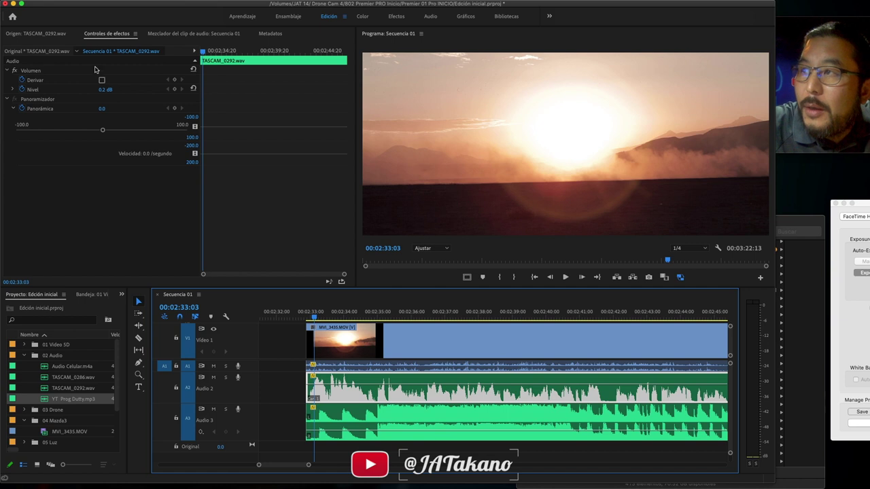
{"action": "left_click", "coordinate": [103, 36]}
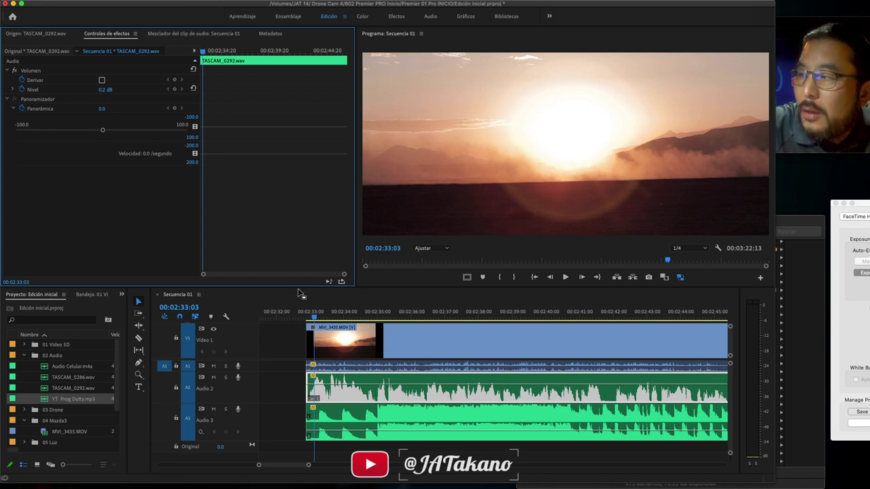
{"action": "left_click_drag", "start_coordinate": [316, 319], "coordinate": [307, 318]}
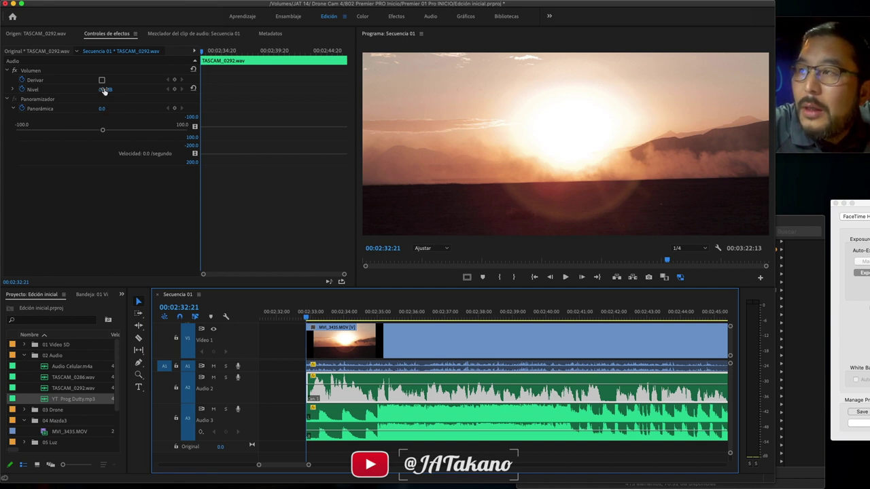
Step: Reset the TASCAM_0292.wav volume level to 0.0 dB and add a keyframe at the clip start
{"action": "left_click", "coordinate": [106, 89]}
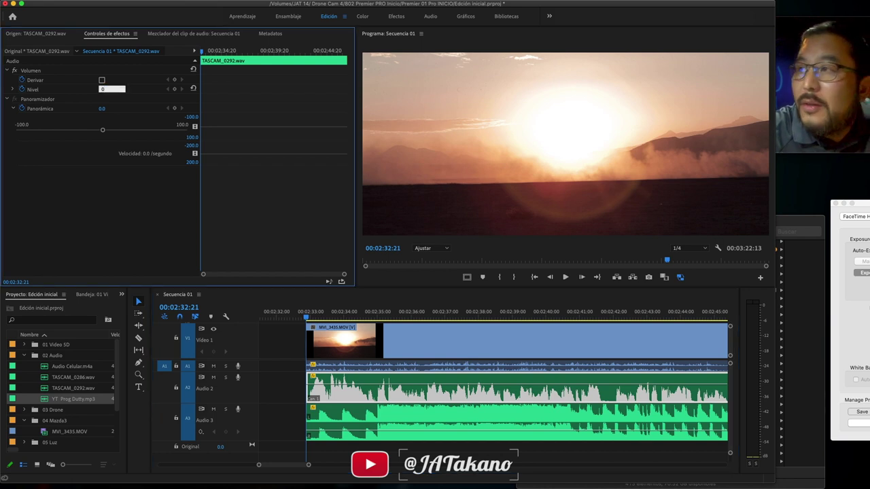
{"action": "key", "text": "Return"}
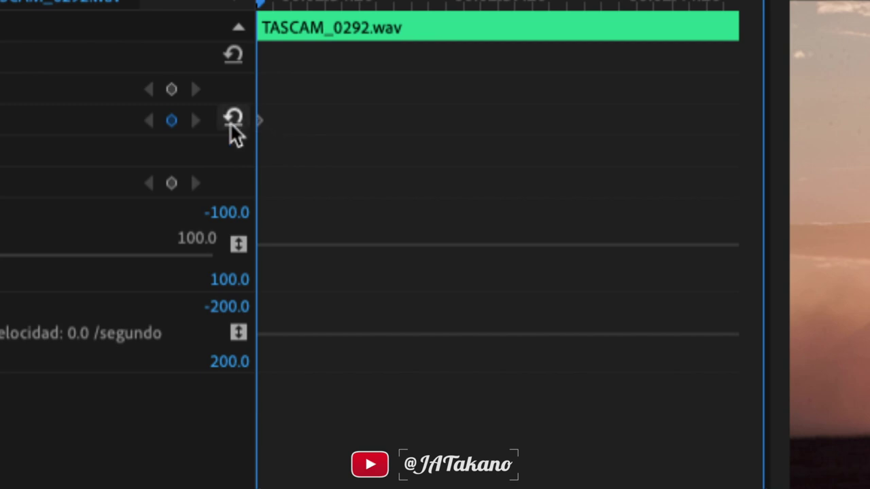
{"action": "left_click", "coordinate": [173, 119]}
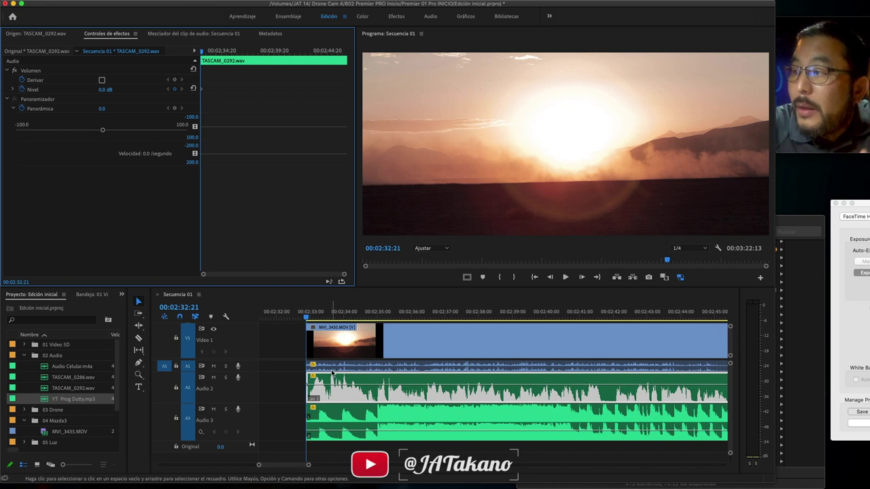
Step: Play the sequence opening, then park the playhead at 00:02:35:03 where the TASCAM audio gets loud
{"action": "left_click", "coordinate": [307, 320]}
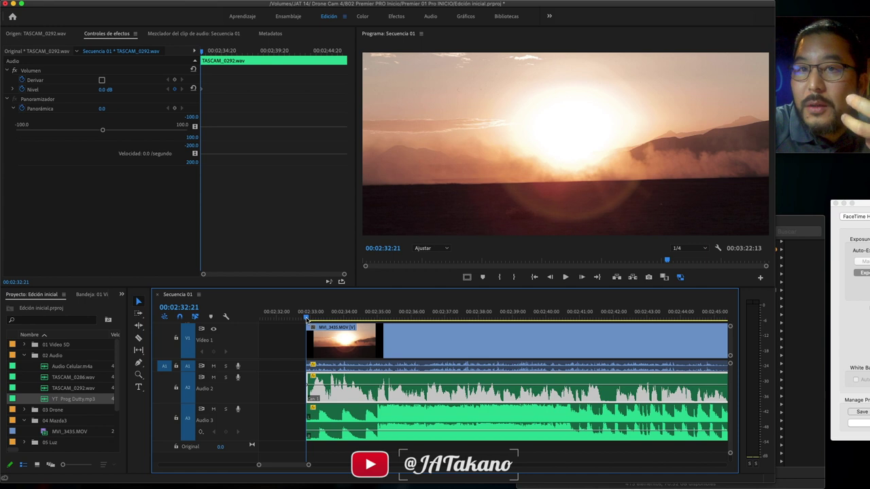
{"action": "key", "text": "space"}
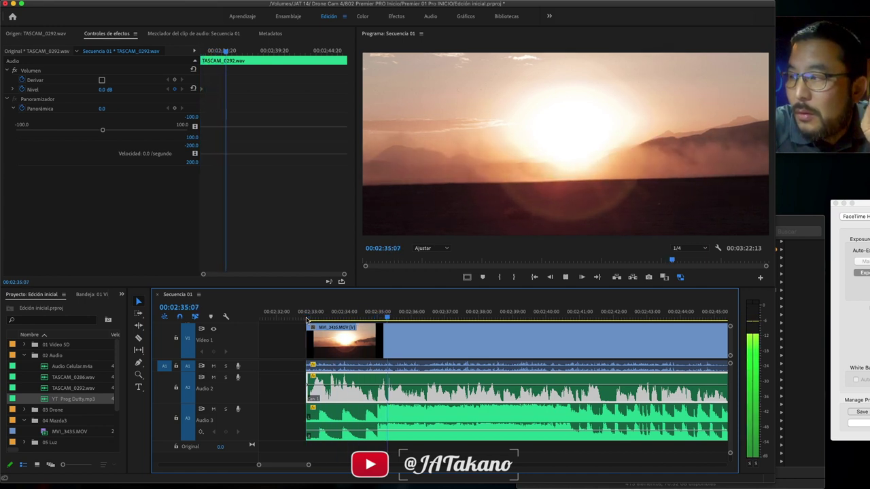
{"action": "key", "text": "space"}
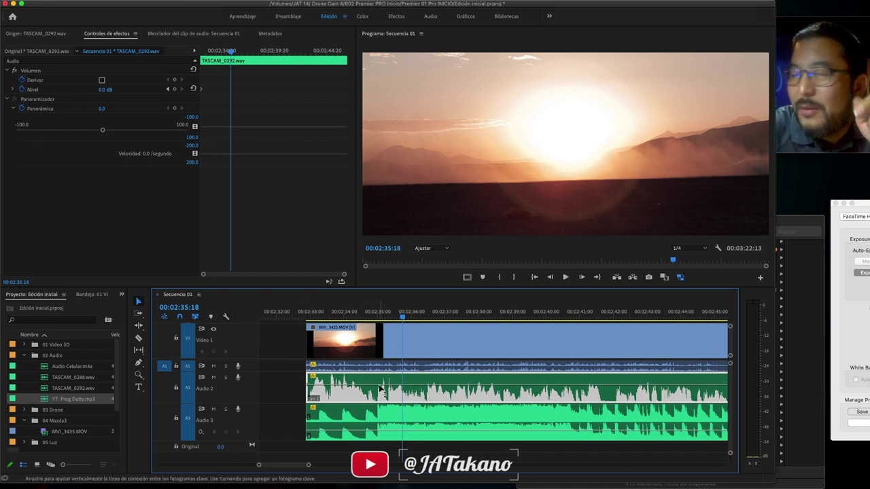
{"action": "mouse_move", "coordinate": [380, 390]}
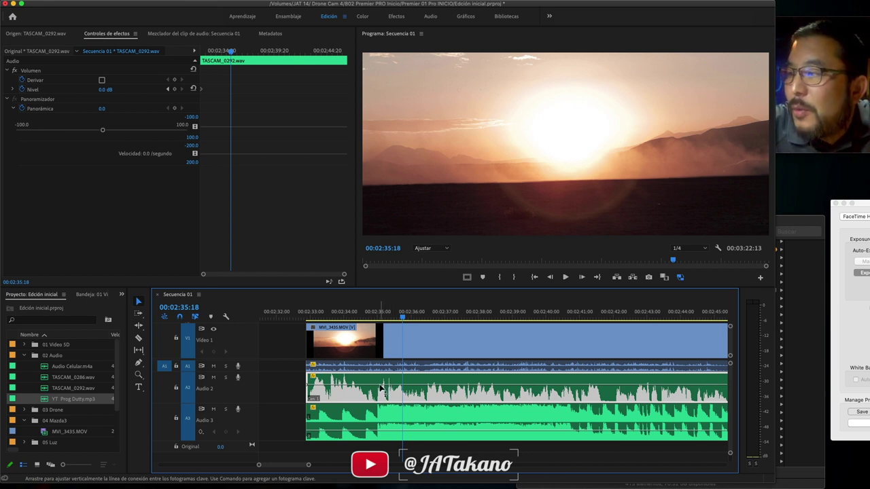
{"action": "left_click", "coordinate": [379, 311]}
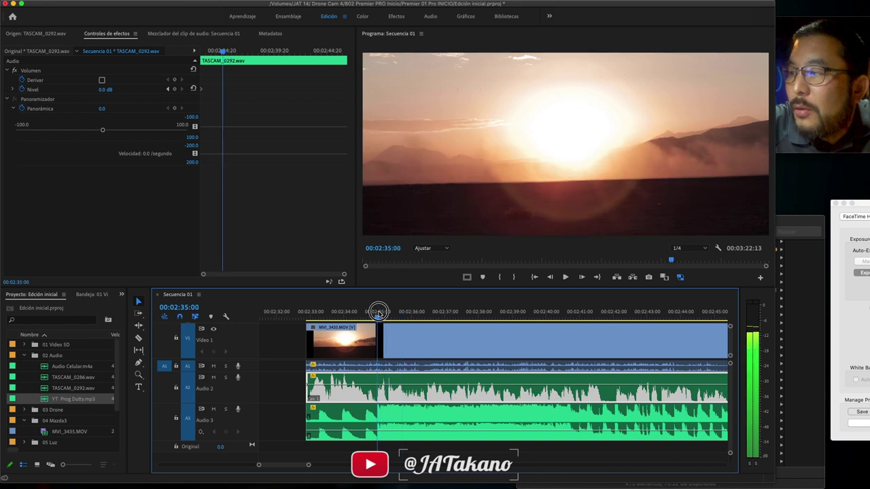
{"action": "left_click_drag", "start_coordinate": [379, 312], "coordinate": [383, 315]}
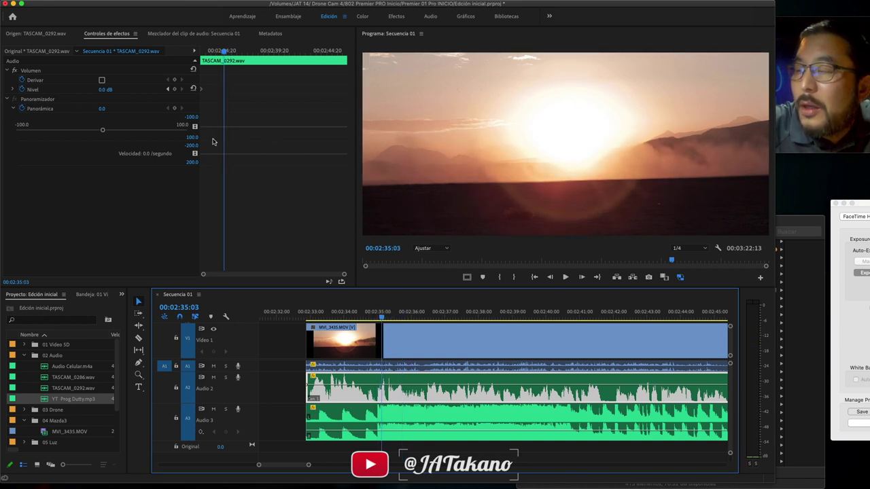
Step: Add volume keyframes on TASCAM_0292.wav at 00:02:35:03 and 00:02:34:12
{"action": "left_click", "coordinate": [174, 89]}
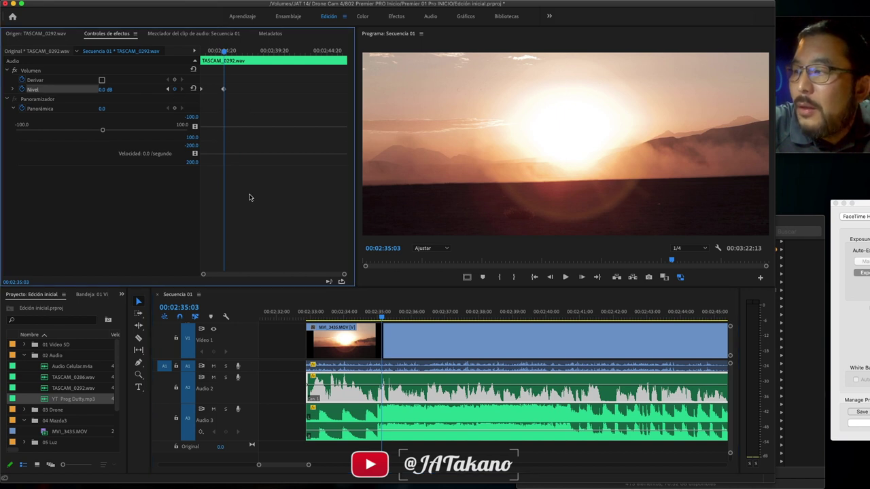
{"action": "left_click_drag", "start_coordinate": [381, 317], "coordinate": [359, 319]}
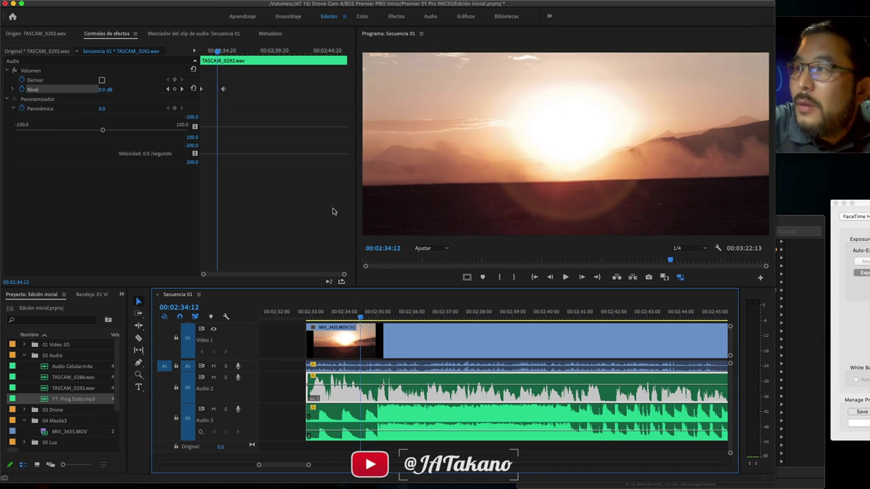
{"action": "left_click", "coordinate": [174, 89]}
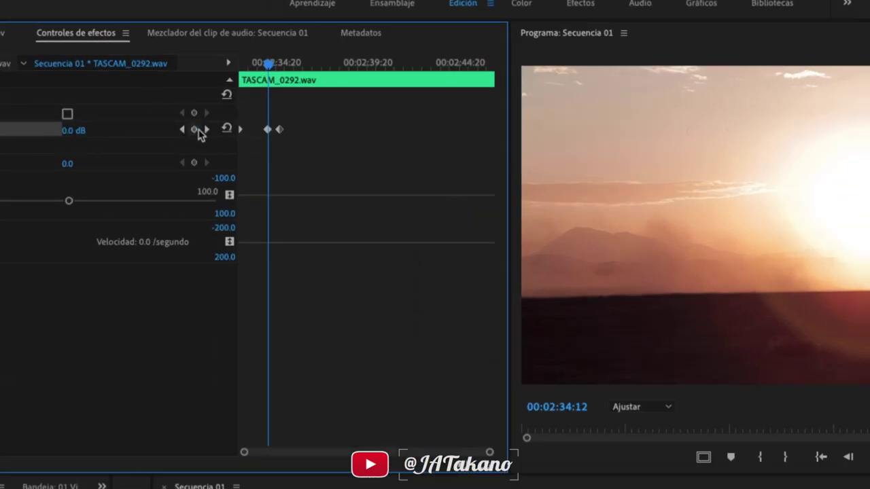
Step: Step through the volume keyframes, ending on the 00:02:35:03 keyframe
{"action": "left_click", "coordinate": [208, 132]}
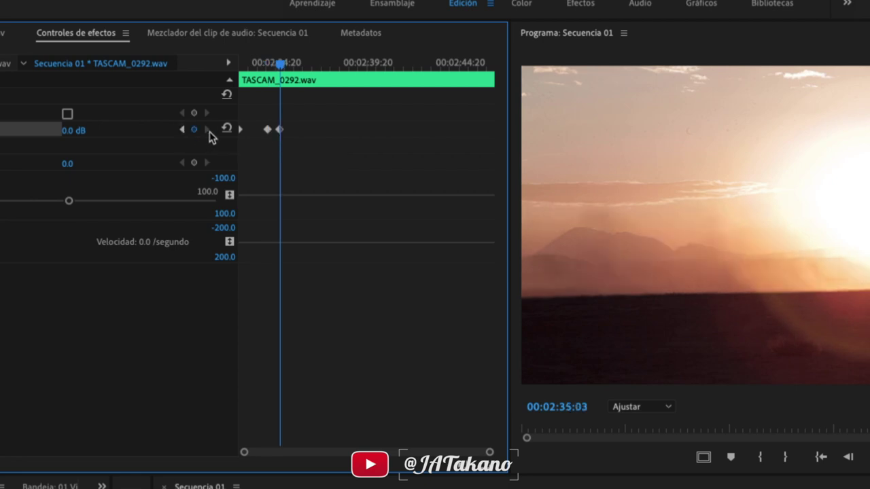
{"action": "left_click", "coordinate": [184, 131]}
{"action": "left_click", "coordinate": [183, 131]}
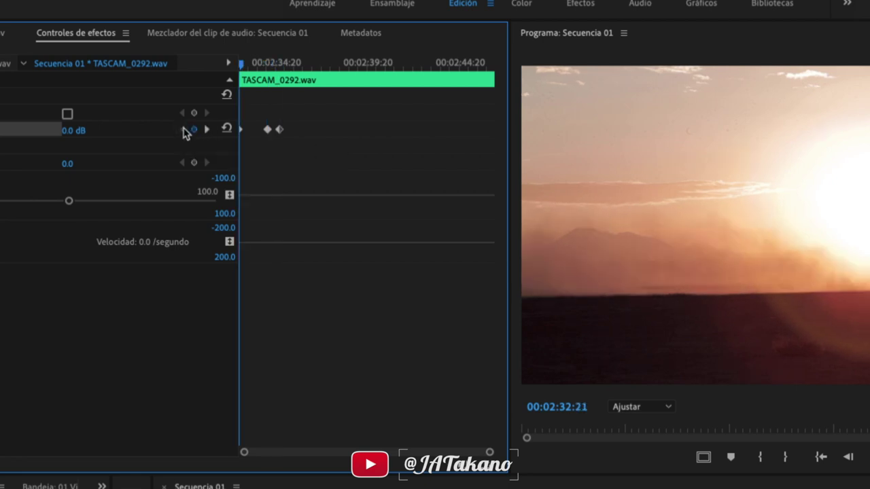
{"action": "left_click", "coordinate": [207, 130]}
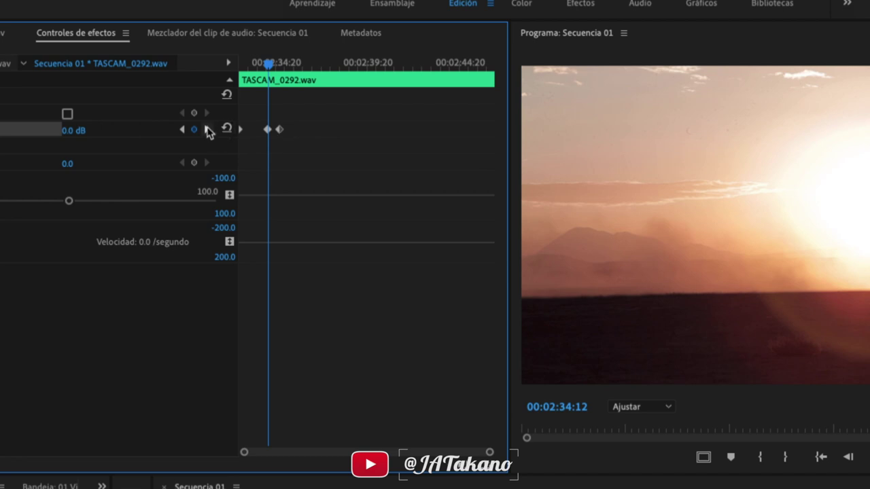
{"action": "left_click", "coordinate": [207, 131]}
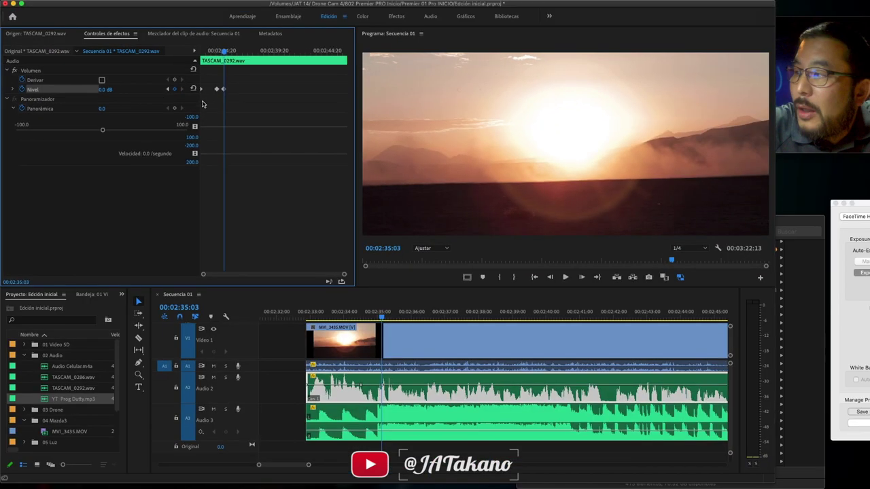
Step: Replay the TASCAM clip from its start to hear the keyframed volume
{"action": "left_click", "coordinate": [308, 318]}
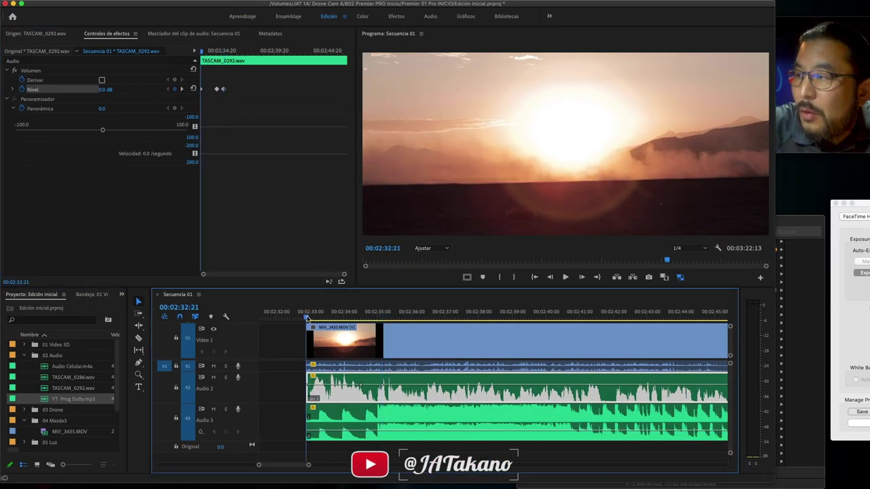
{"action": "key", "text": "space"}
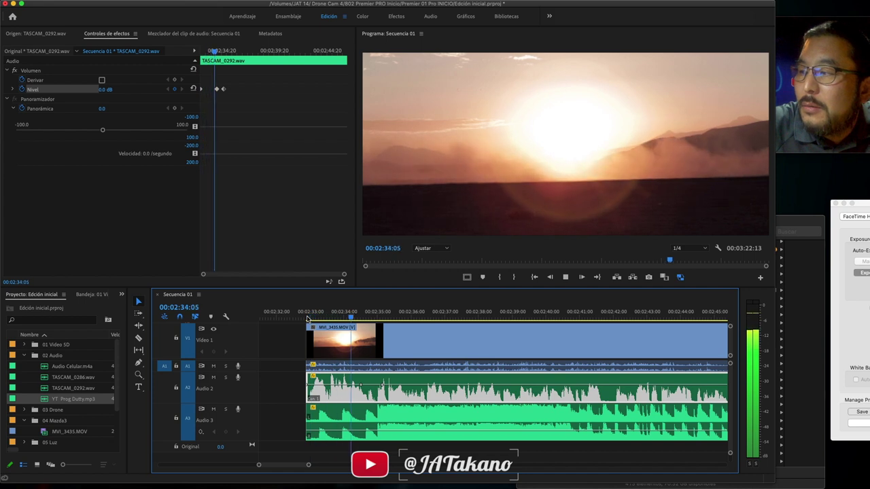
{"action": "key", "text": "space"}
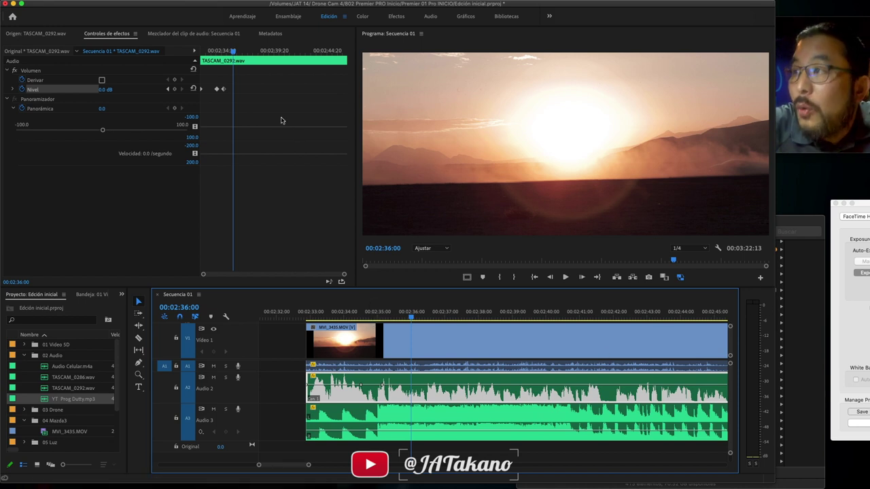
Step: At the 00:02:35:03 keyframe, try -11, -3 and -2 dB, then nudge the level up to about 4 dB
{"action": "left_click", "coordinate": [169, 89]}
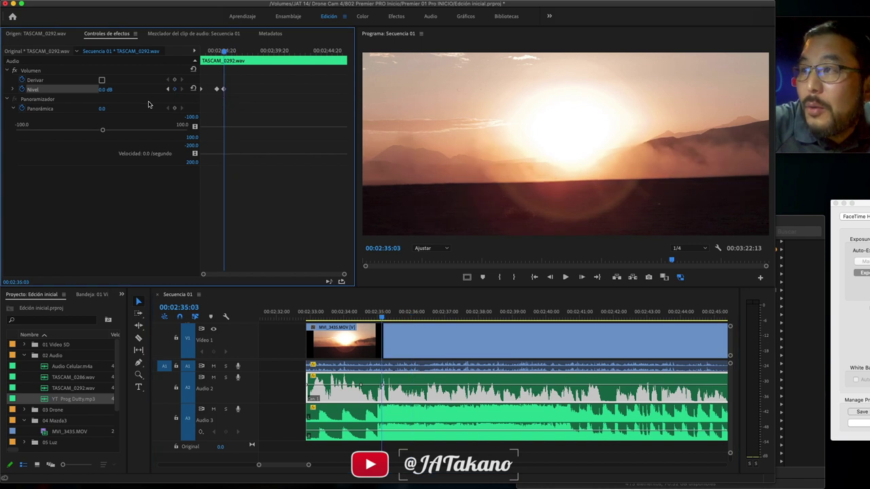
{"action": "left_click", "coordinate": [111, 89]}
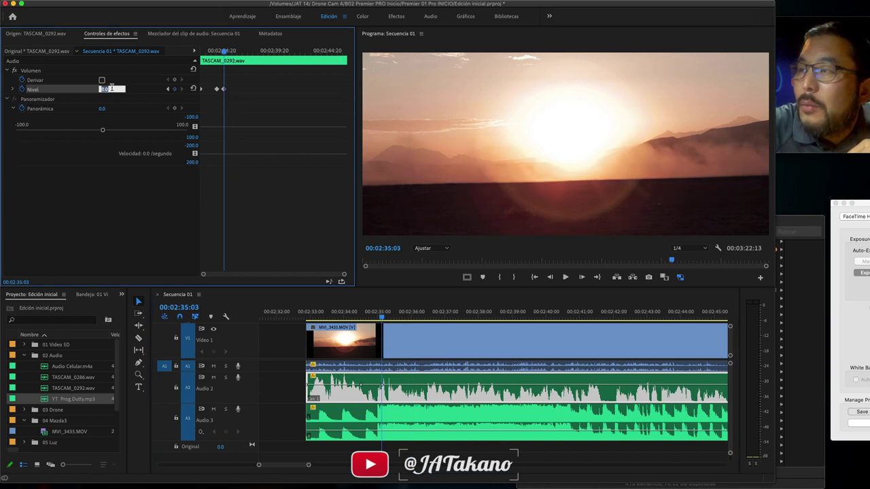
{"action": "type", "text": "-6"}
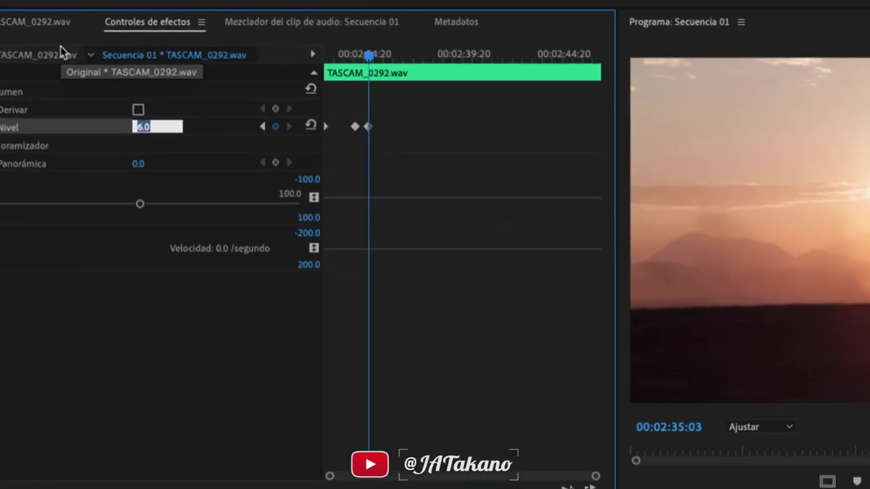
{"action": "type", "text": "-11"}
{"action": "key", "text": "Return"}
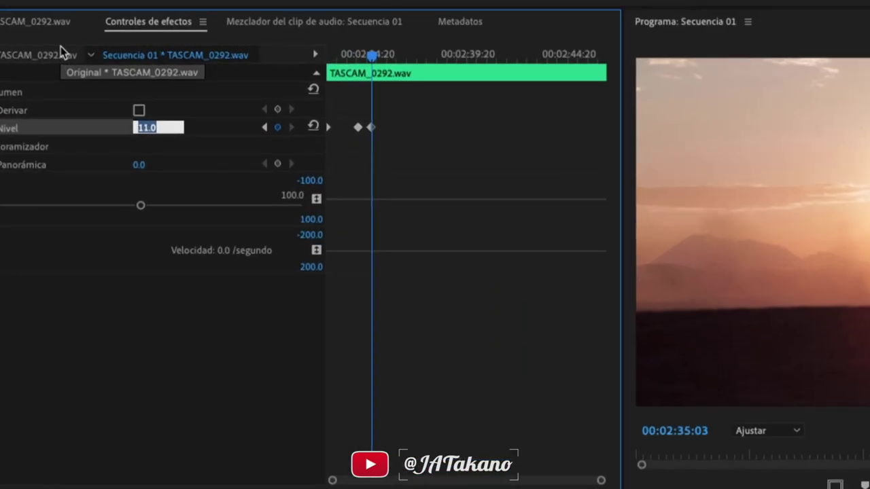
{"action": "type", "text": "-3"}
{"action": "key", "text": "Return"}
{"action": "type", "text": "-2"}
{"action": "key", "text": "Return"}
{"action": "key", "text": "Up"}
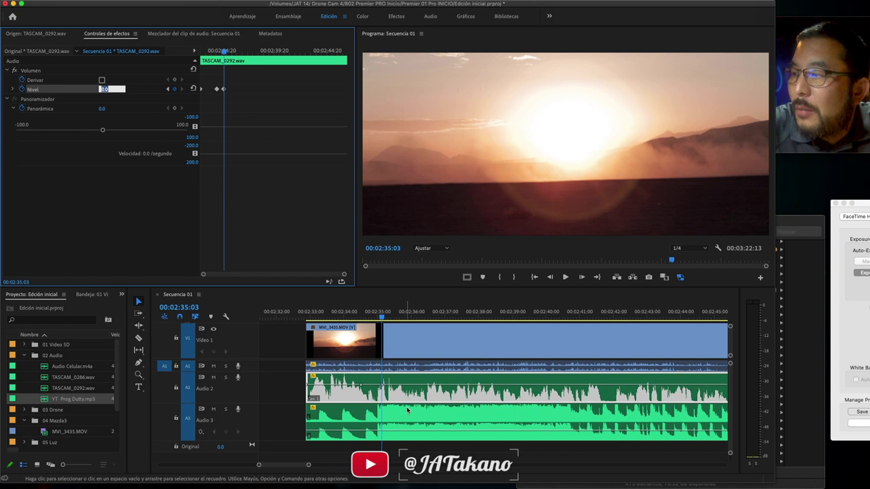
{"action": "key", "text": "Up"}
{"action": "key", "text": "Up"}
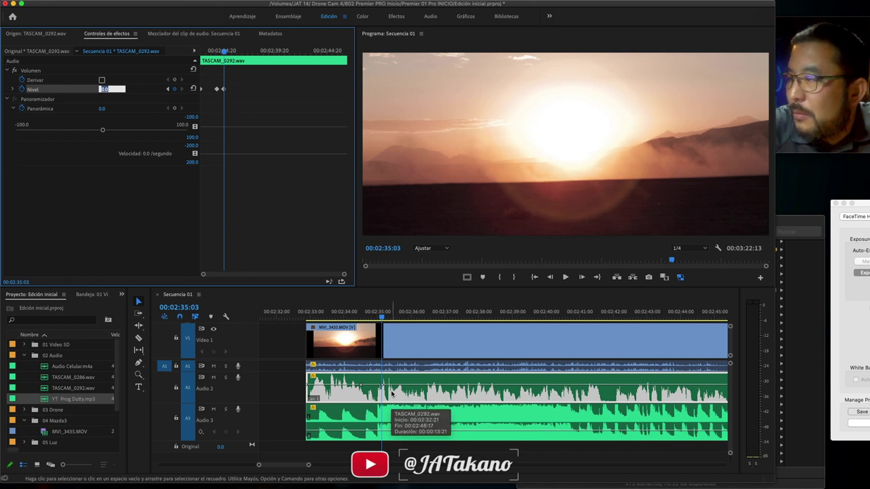
{"action": "key", "text": "Up"}
{"action": "key", "text": "Up"}
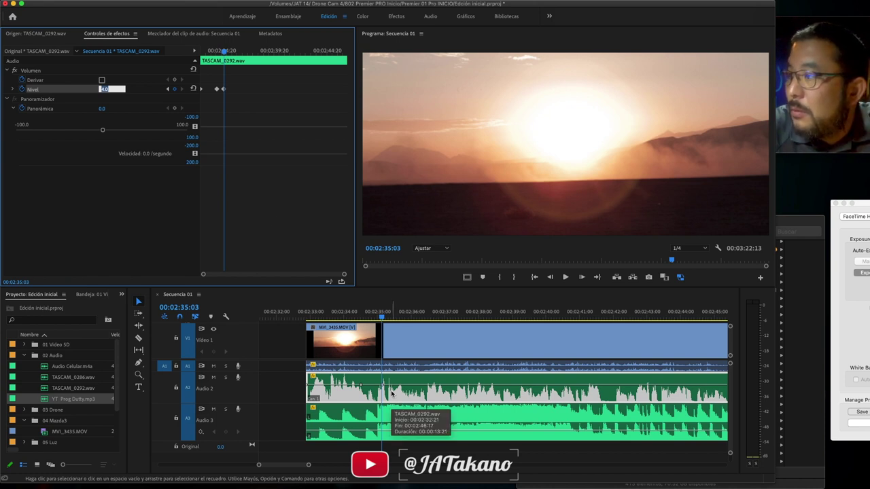
Step: Verify the Audio 2 ramp keyframe reads 4.00 dB, then return the playhead to the clip start
{"action": "left_click", "coordinate": [382, 386]}
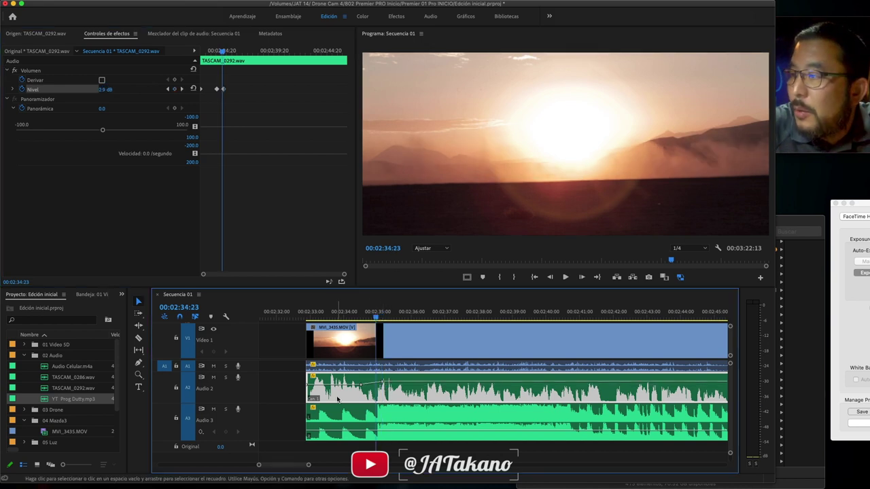
{"action": "scroll", "coordinate": [338, 398], "scroll_direction": "up", "scroll_amount": 5}
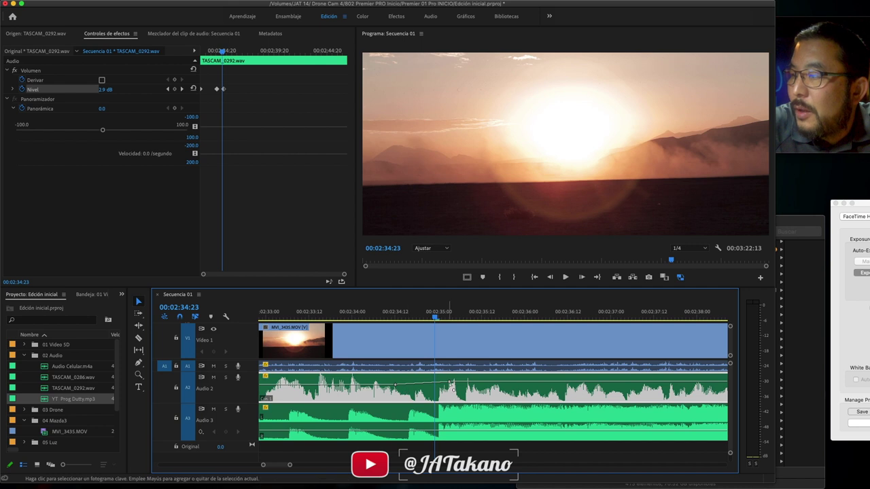
{"action": "mouse_move", "coordinate": [451, 384]}
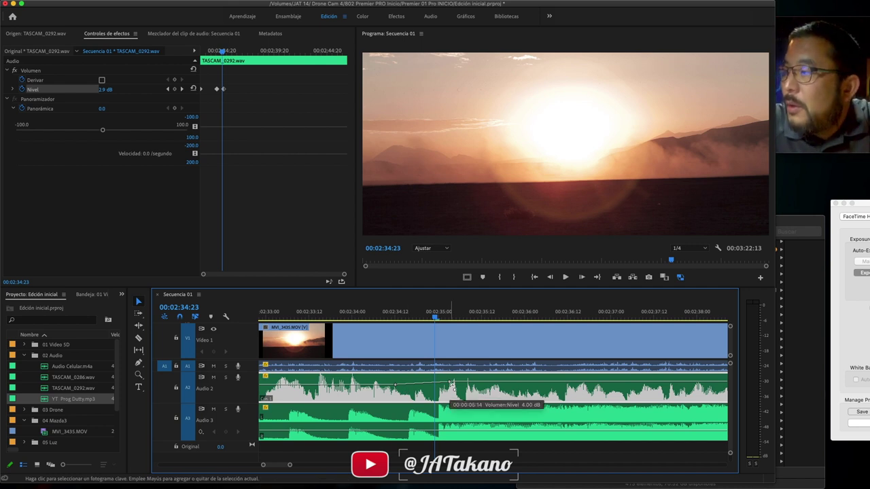
{"action": "scroll", "coordinate": [450, 385], "scroll_direction": "down", "scroll_amount": 5}
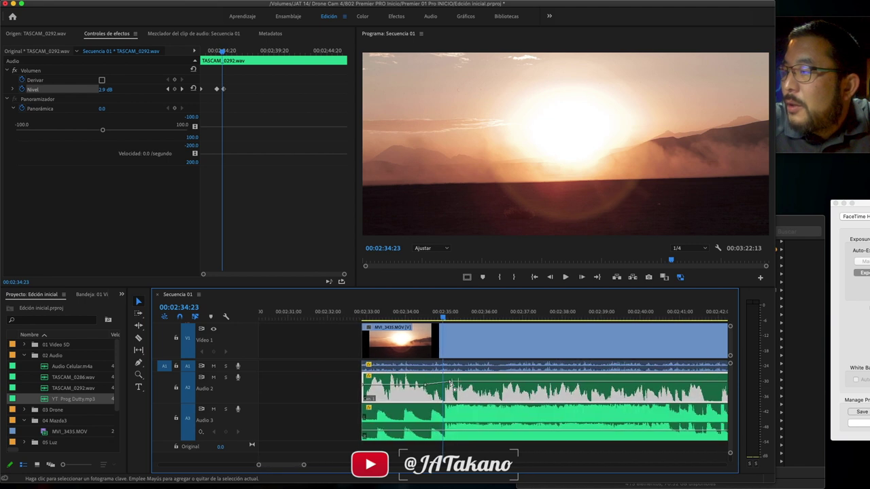
{"action": "left_click", "coordinate": [310, 314]}
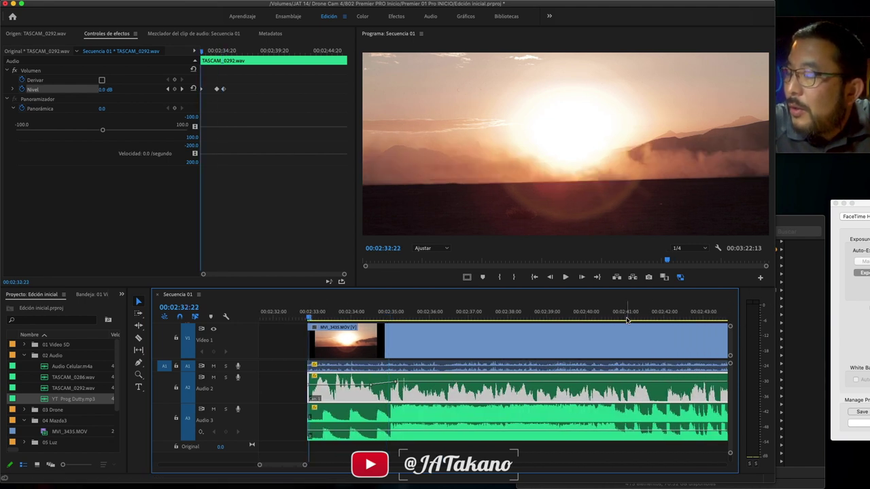
Step: Play the volume ramp, then lower its end keyframe at 00:02:35:03 to 2 dB
{"action": "key", "text": "space"}
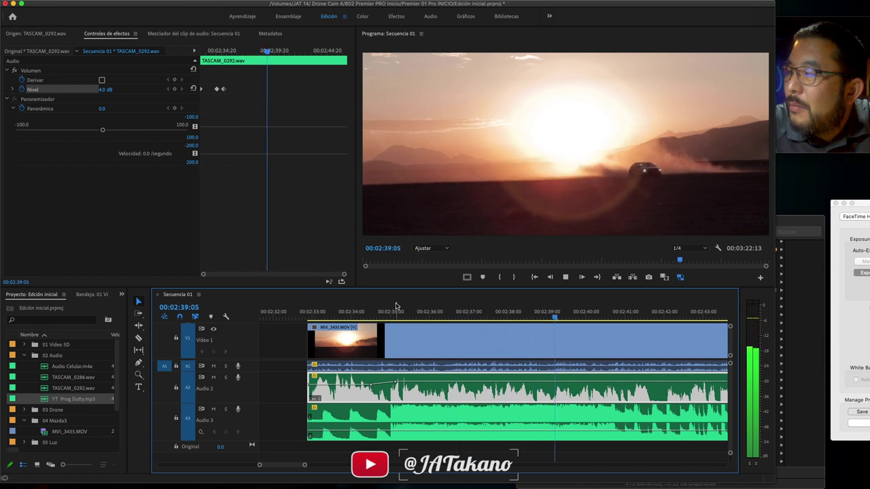
{"action": "key", "text": "space"}
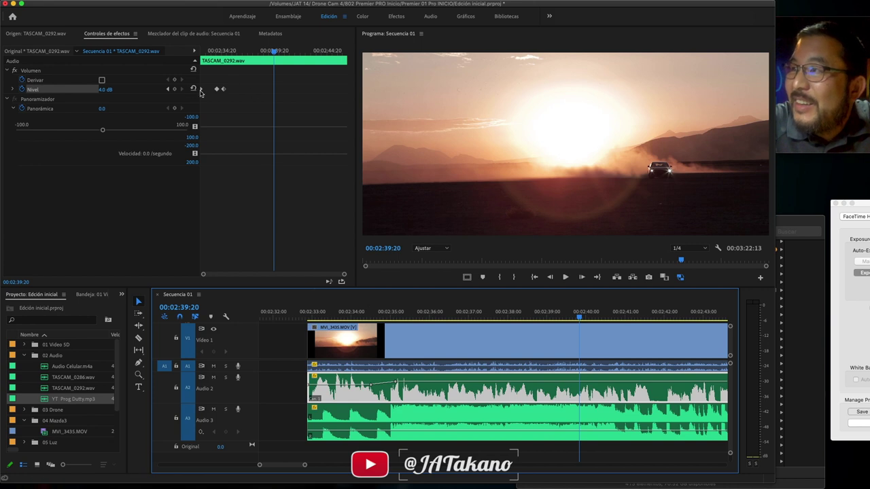
{"action": "left_click", "coordinate": [169, 89]}
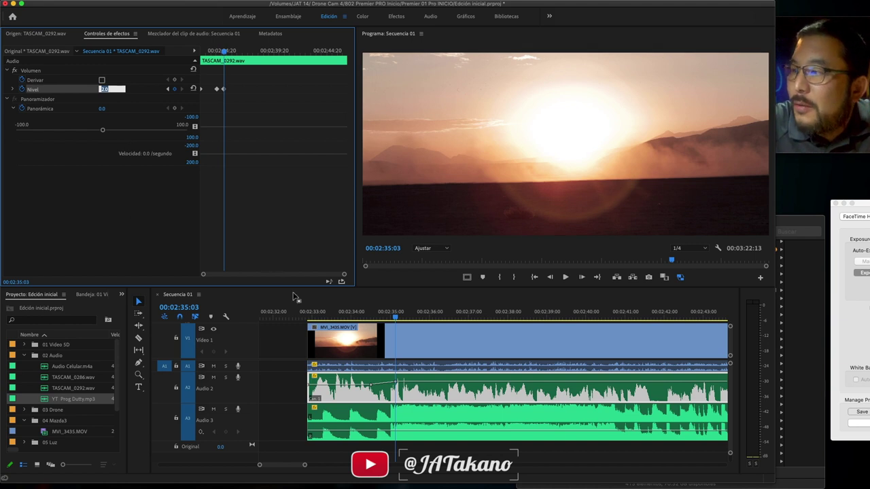
Step: Replay the adjusted 2 dB ramp from near the clip start and zoom the timeline out
{"action": "left_click", "coordinate": [306, 315]}
{"action": "key", "text": "space"}
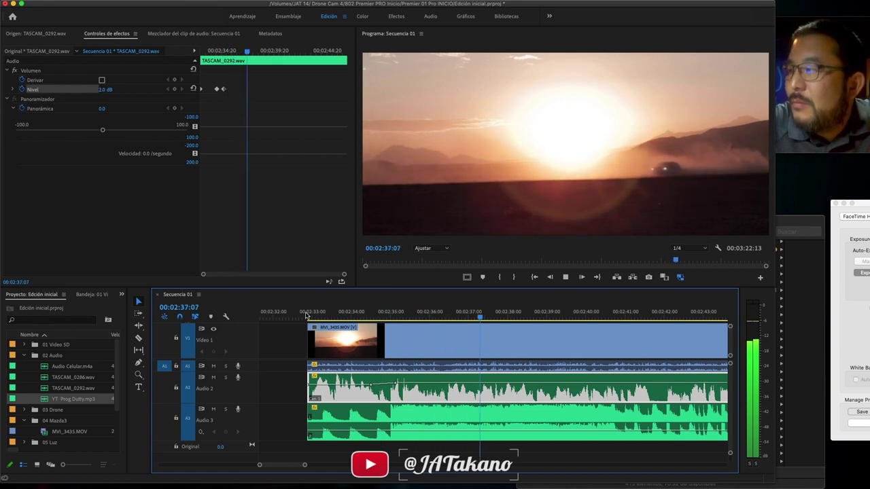
{"action": "key", "text": "space"}
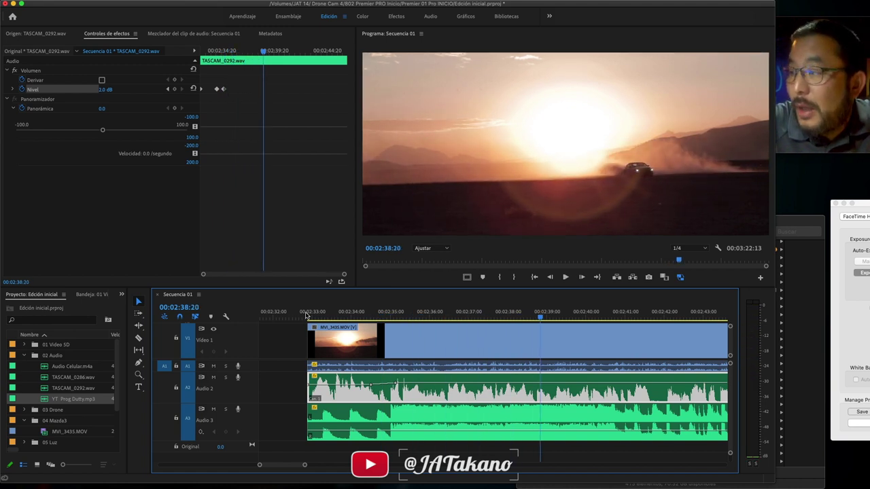
{"action": "key", "text": "minus"}
{"action": "key", "text": "minus"}
Step: Scrub and play the sequence to find where the TASCAM and music clips end
{"action": "scroll", "coordinate": [353, 372], "scroll_direction": "down", "scroll_amount": 2}
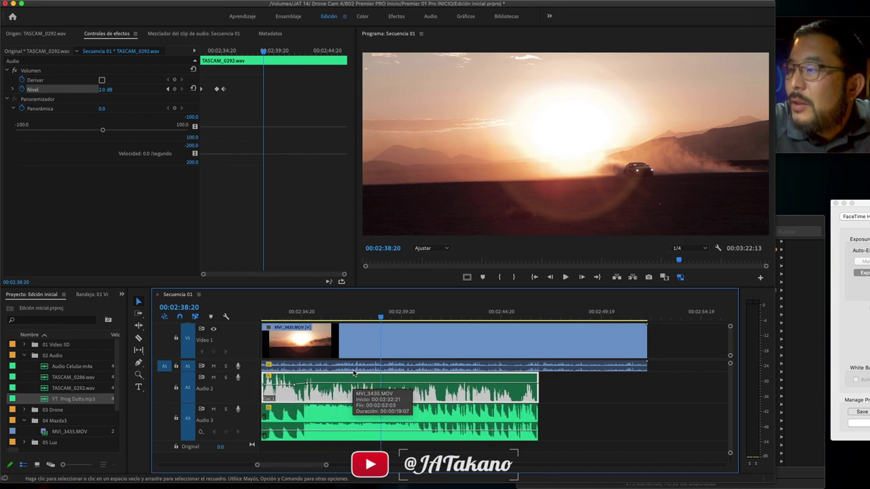
{"action": "scroll", "coordinate": [352, 372], "scroll_direction": "up", "scroll_amount": 2}
{"action": "left_click", "coordinate": [314, 312]}
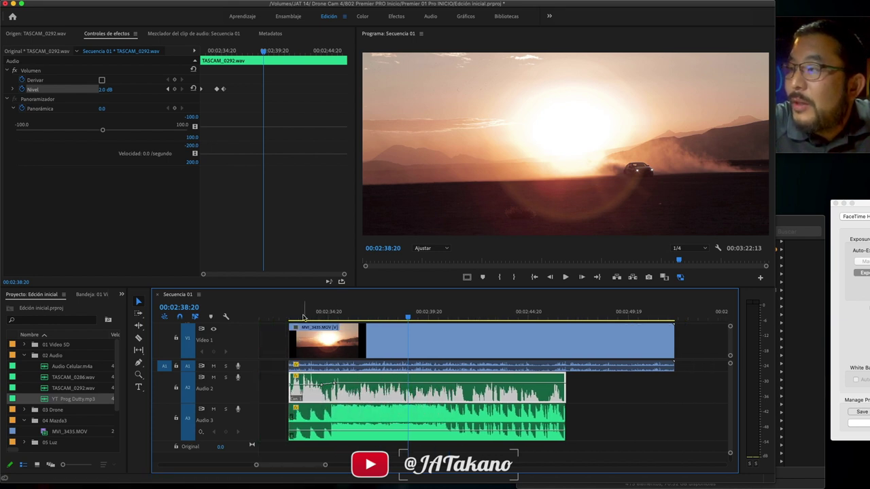
{"action": "mouse_move", "coordinate": [323, 312]}
{"action": "left_mouse_down"}
{"action": "mouse_move", "coordinate": [496, 306]}
{"action": "mouse_move", "coordinate": [479, 309]}
{"action": "left_mouse_up"}
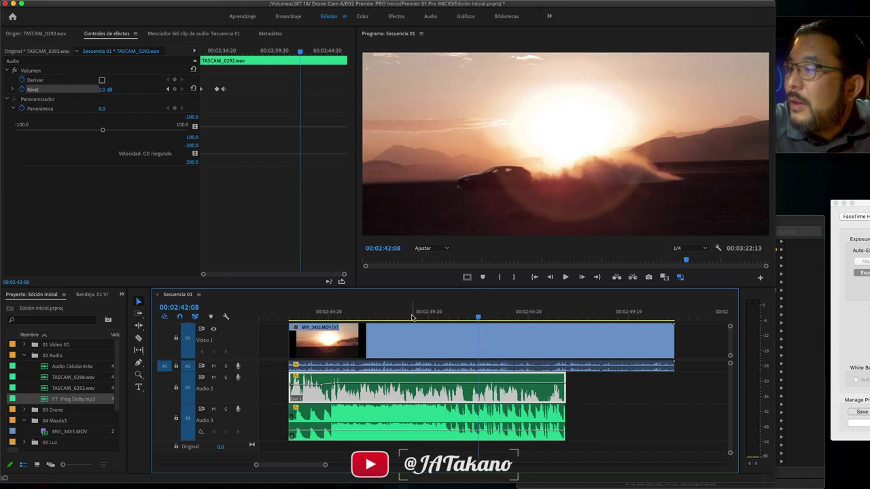
{"action": "left_click_drag", "start_coordinate": [317, 313], "coordinate": [298, 311]}
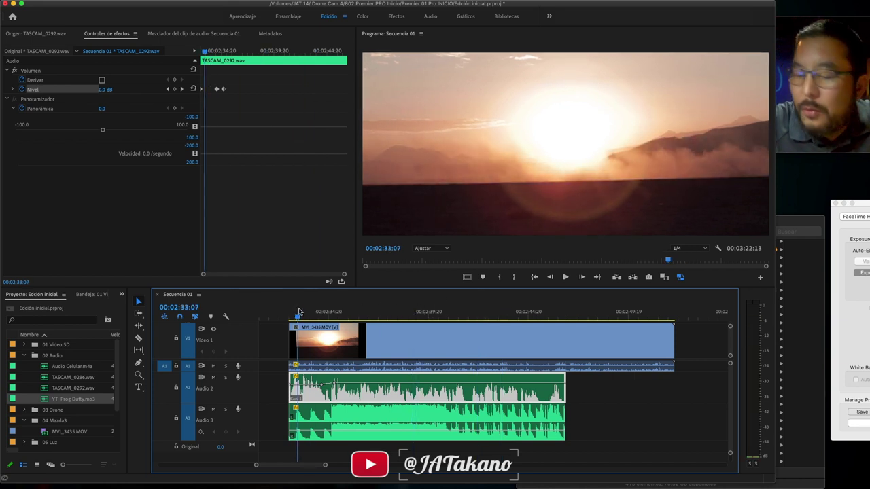
{"action": "key", "text": "space"}
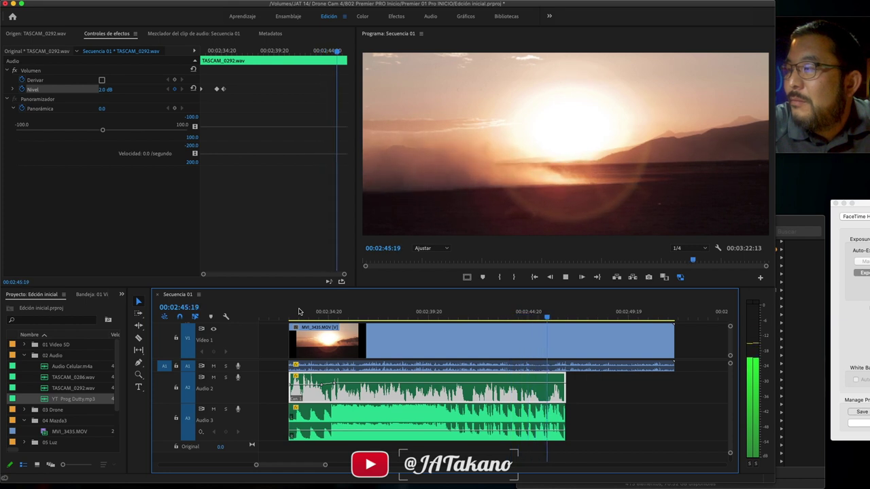
{"action": "key", "text": "space"}
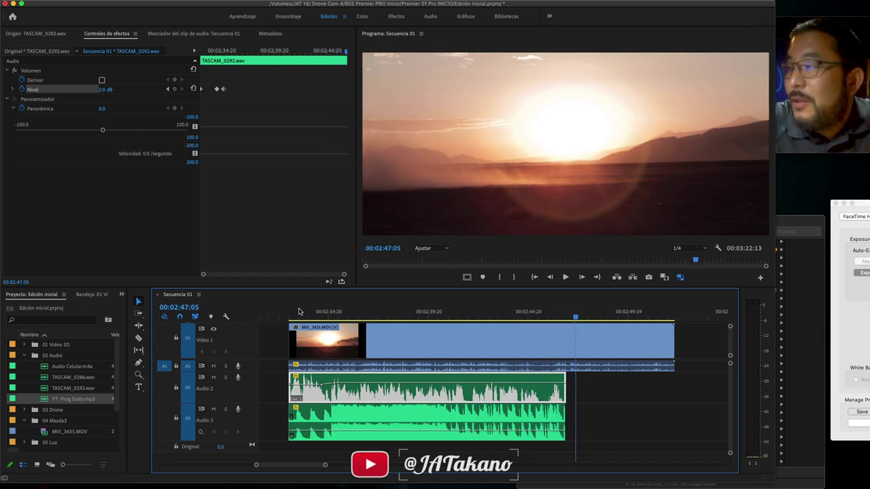
Step: Trim MVI_3435.MOV's end back to about 00:00:16:04 and play past it to check
{"action": "left_click_drag", "start_coordinate": [673, 338], "coordinate": [563, 337]}
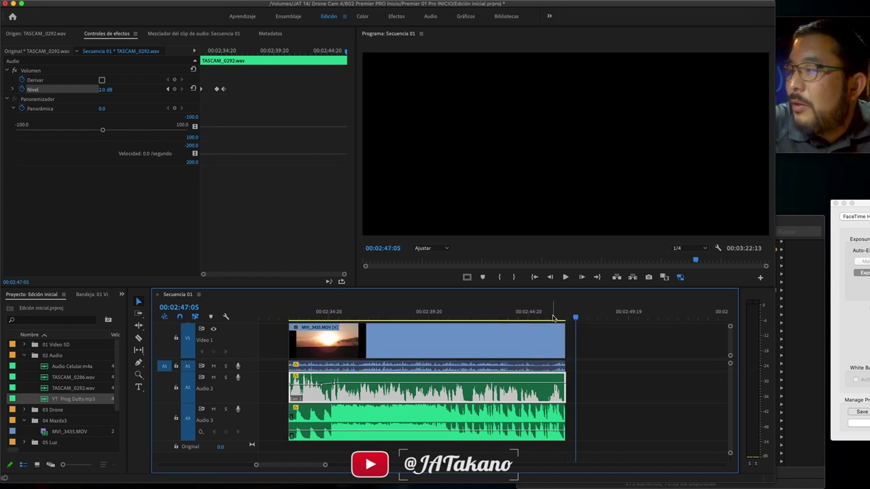
{"action": "left_click", "coordinate": [552, 318]}
{"action": "key", "text": "space"}
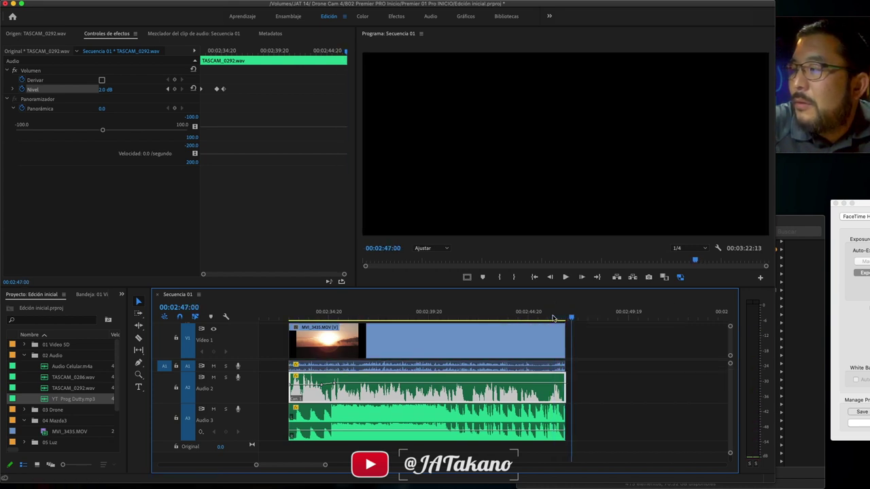
{"action": "left_click", "coordinate": [552, 318]}
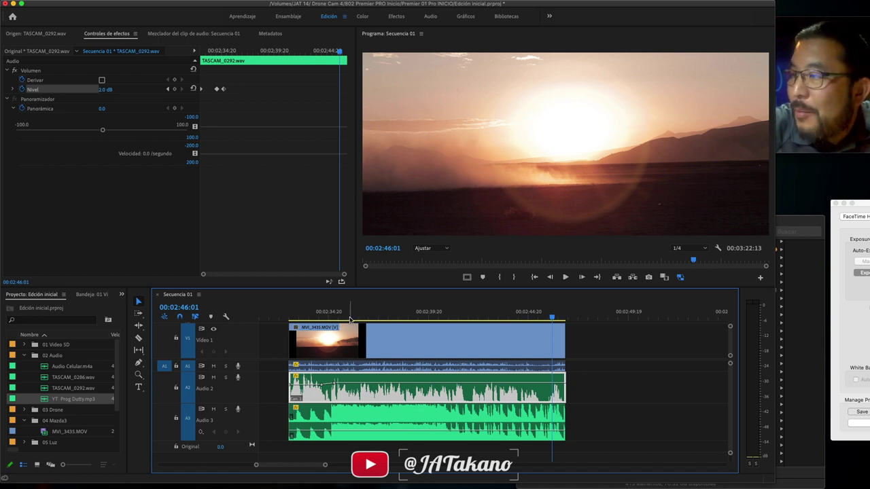
{"action": "left_click", "coordinate": [350, 318]}
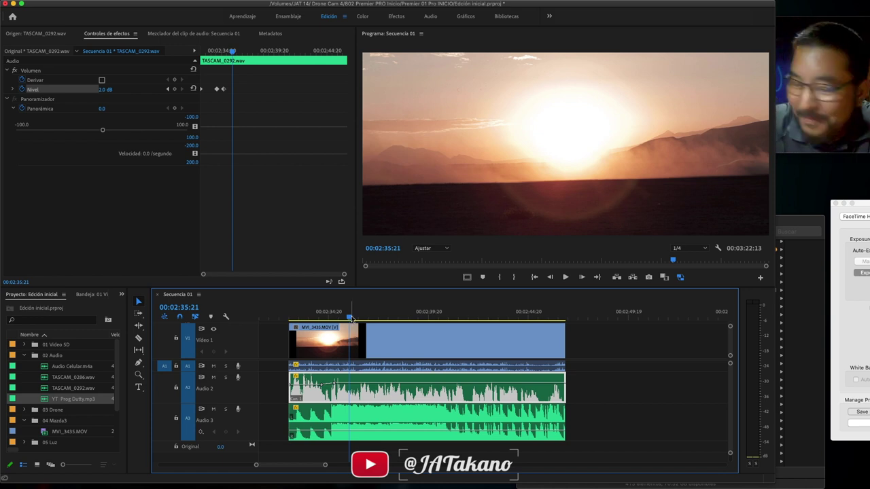
{"action": "key", "text": "space"}
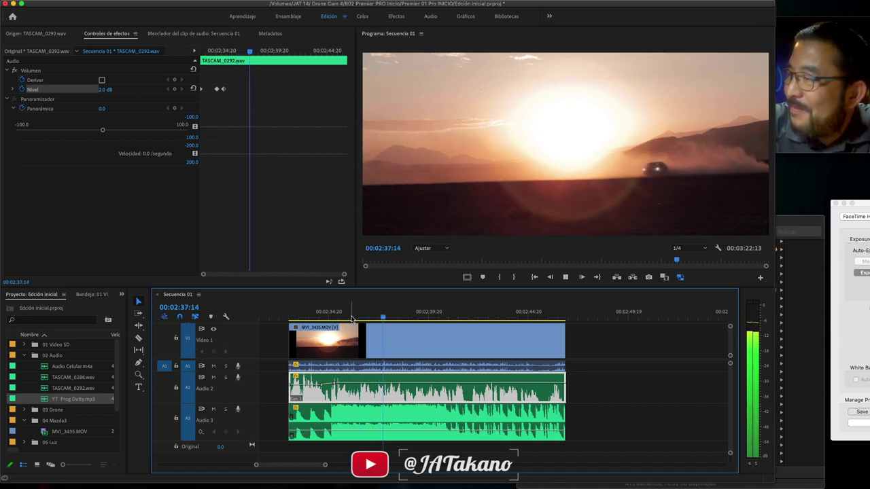